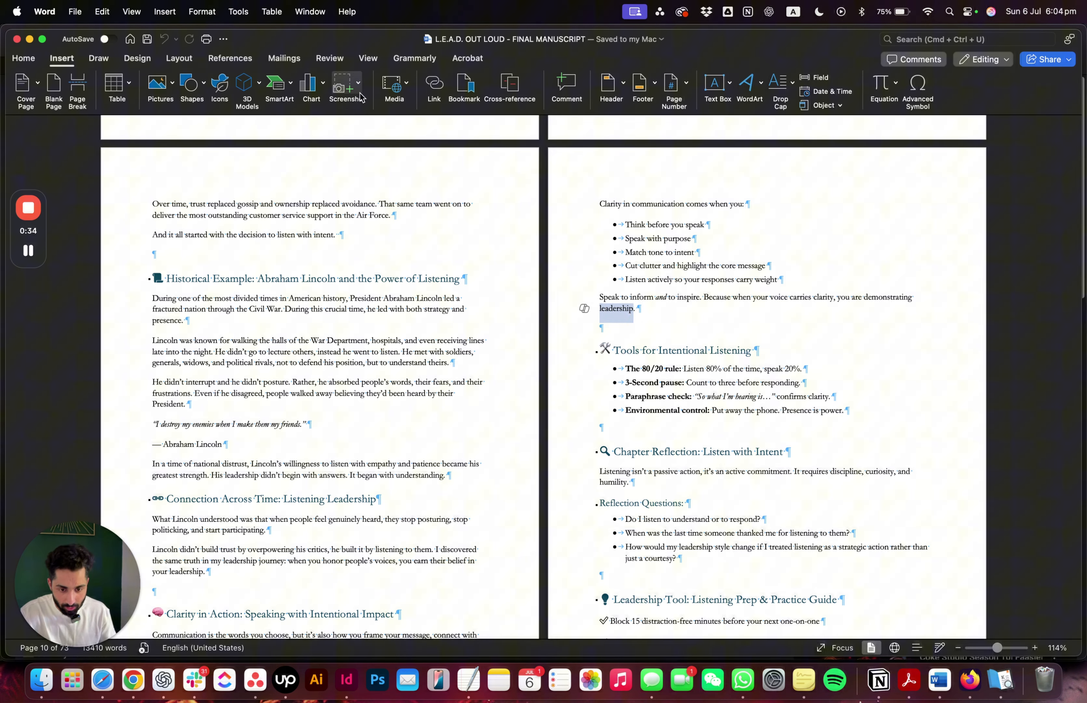
Start marking an index entry for the selected word "leadership"
{"action": "left_click", "coordinate": [233, 58]}
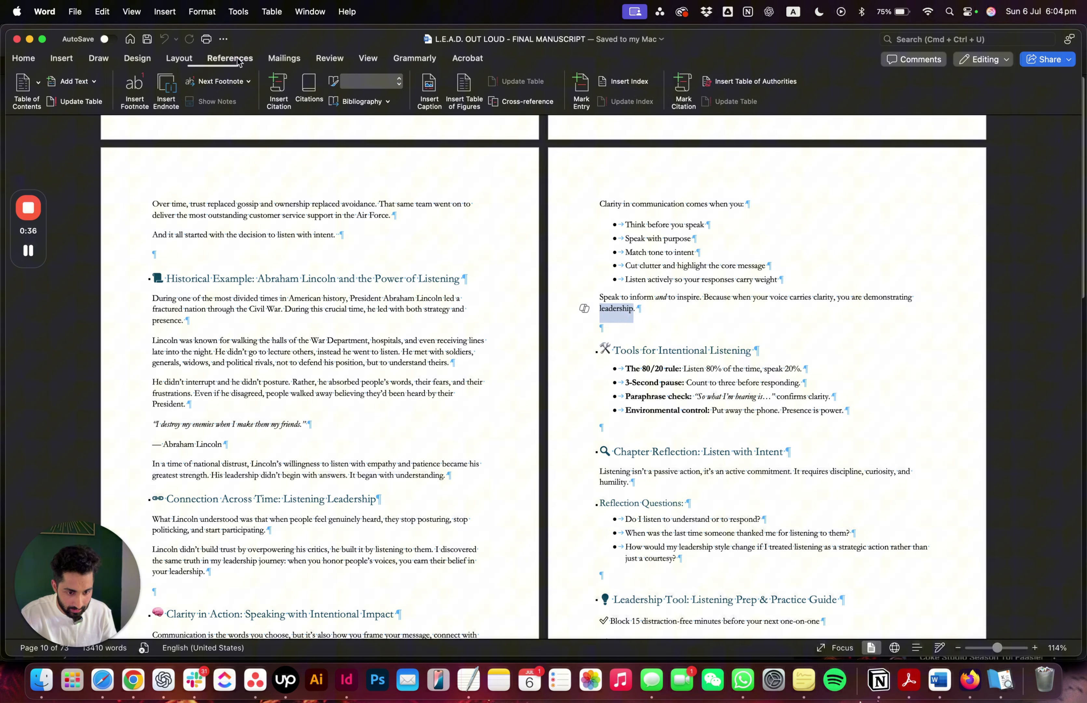
{"action": "left_click", "coordinate": [582, 89]}
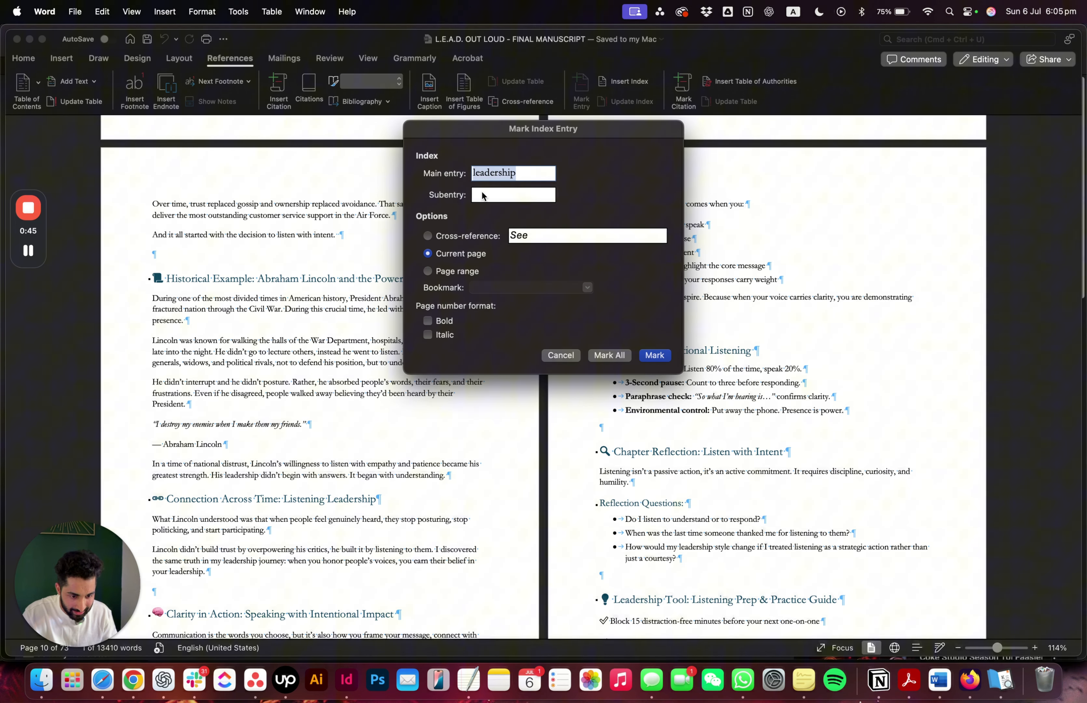
Try XXXXX as the subentry of the leadership index entry and clear it again
{"action": "left_click", "coordinate": [505, 193]}
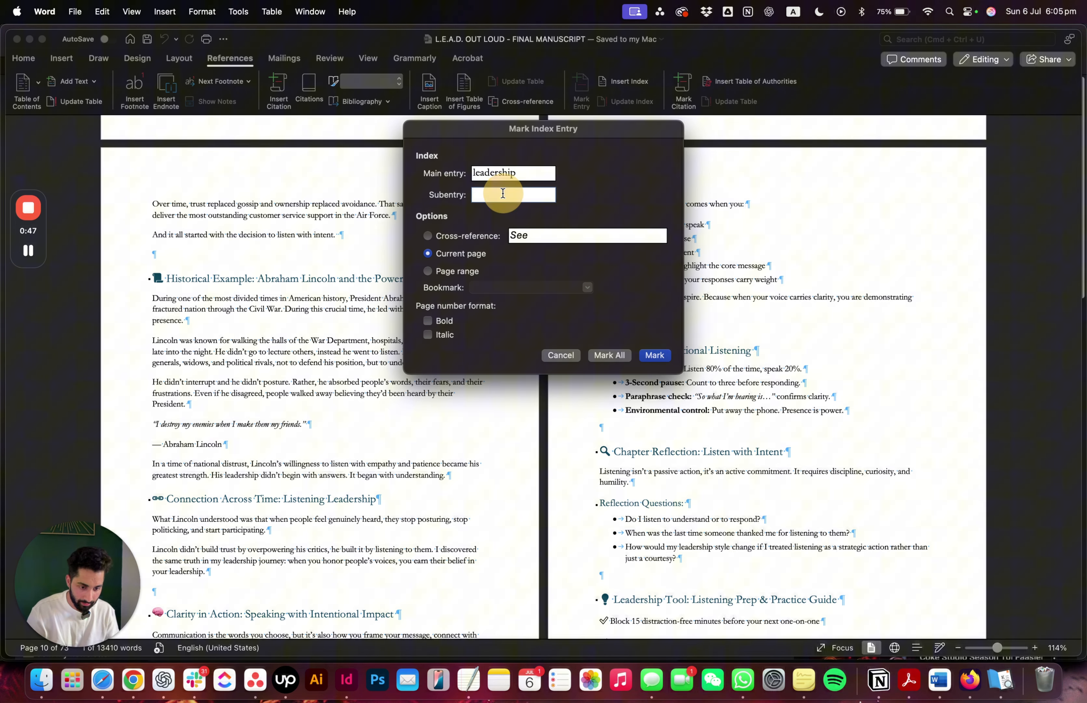
{"action": "type", "text": "XXXXX"}
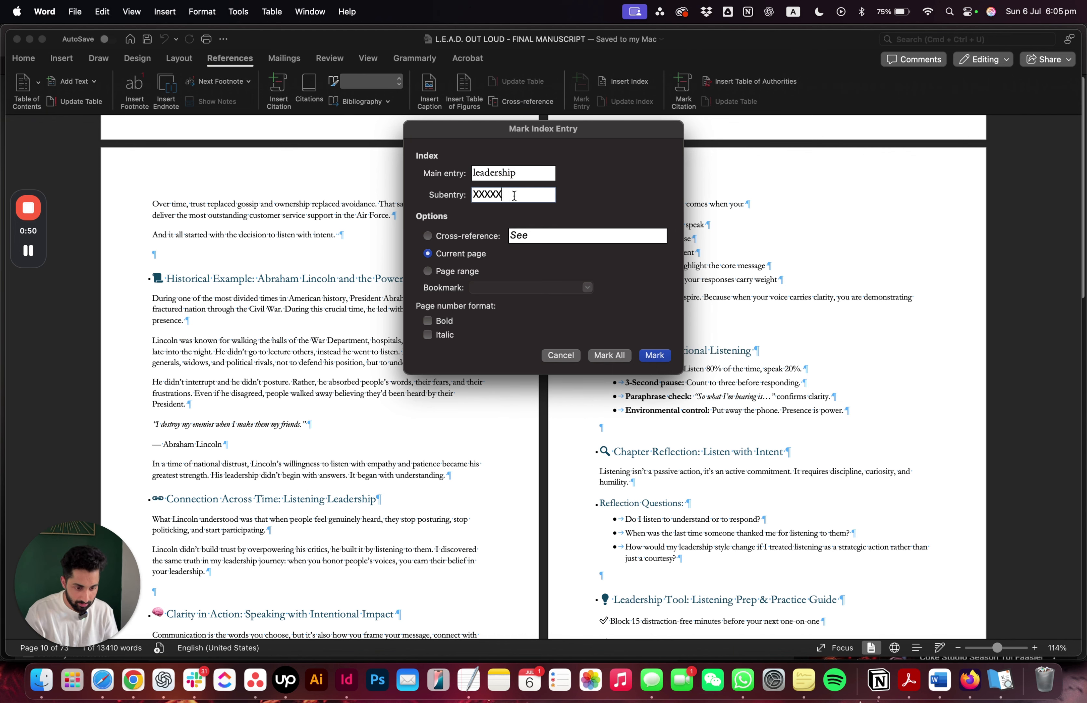
{"action": "left_click_drag", "start_coordinate": [514, 194], "coordinate": [439, 194]}
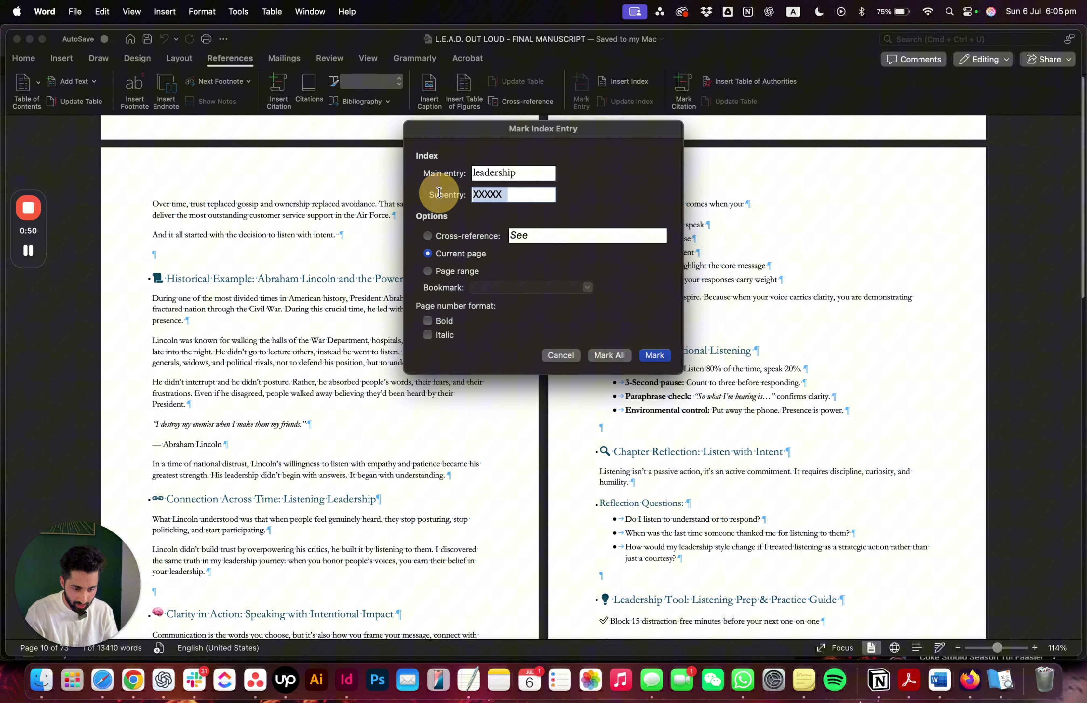
{"action": "key", "text": "super+x"}
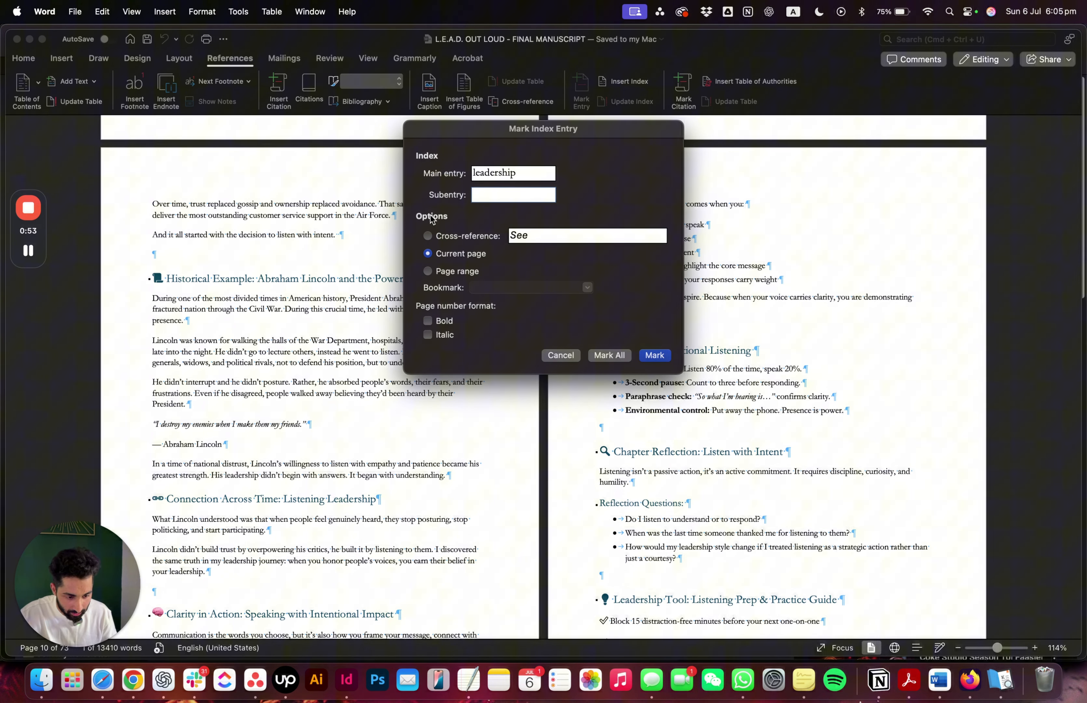
Try the cross-reference option with the text "See xxxx", clear it, and return the entry to the current page option
{"action": "left_click", "coordinate": [427, 237]}
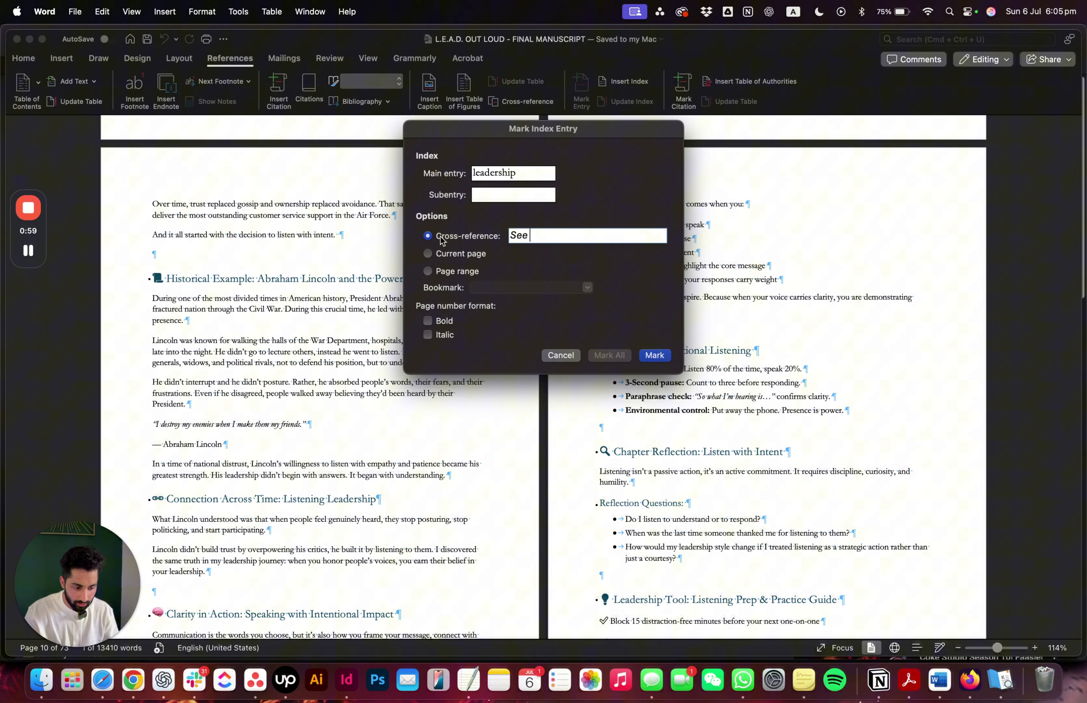
{"action": "left_click", "coordinate": [440, 236]}
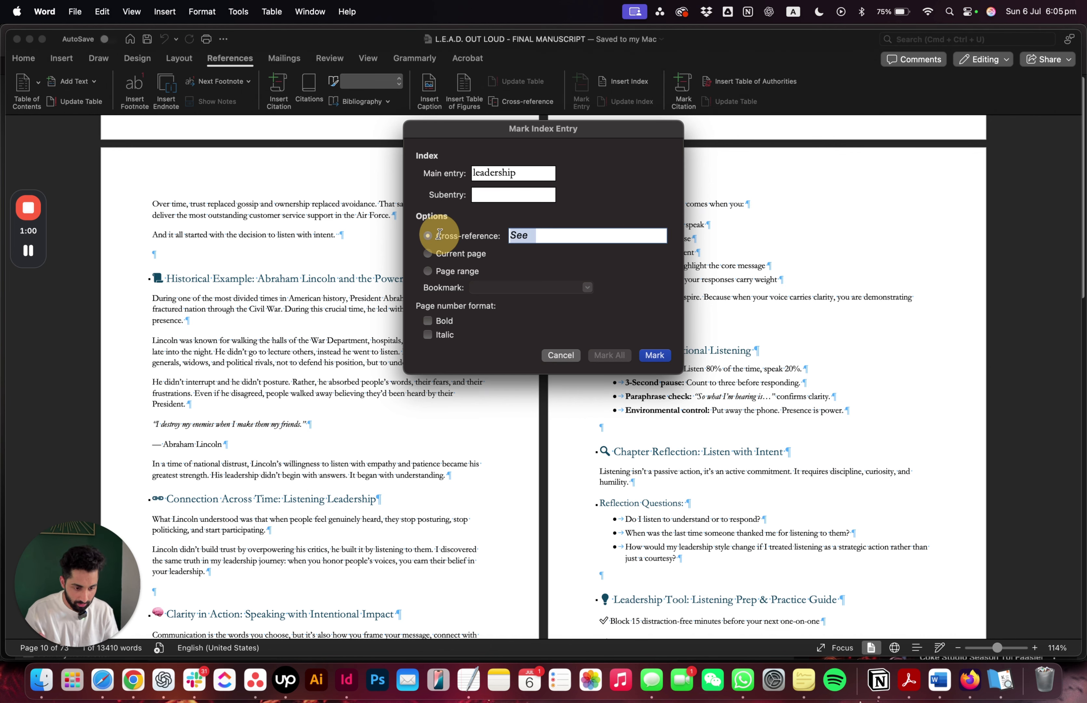
{"action": "left_click", "coordinate": [569, 236]}
{"action": "type", "text": "xxxx"}
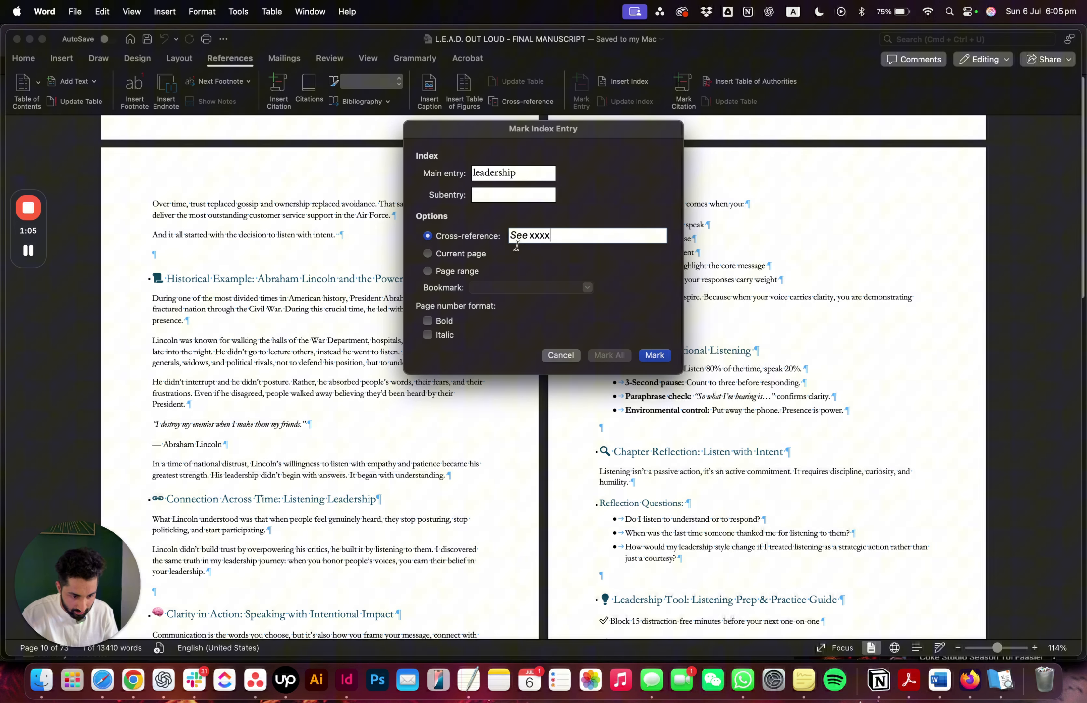
{"action": "left_click", "coordinate": [405, 233]}
{"action": "key", "text": "BackSpace"}
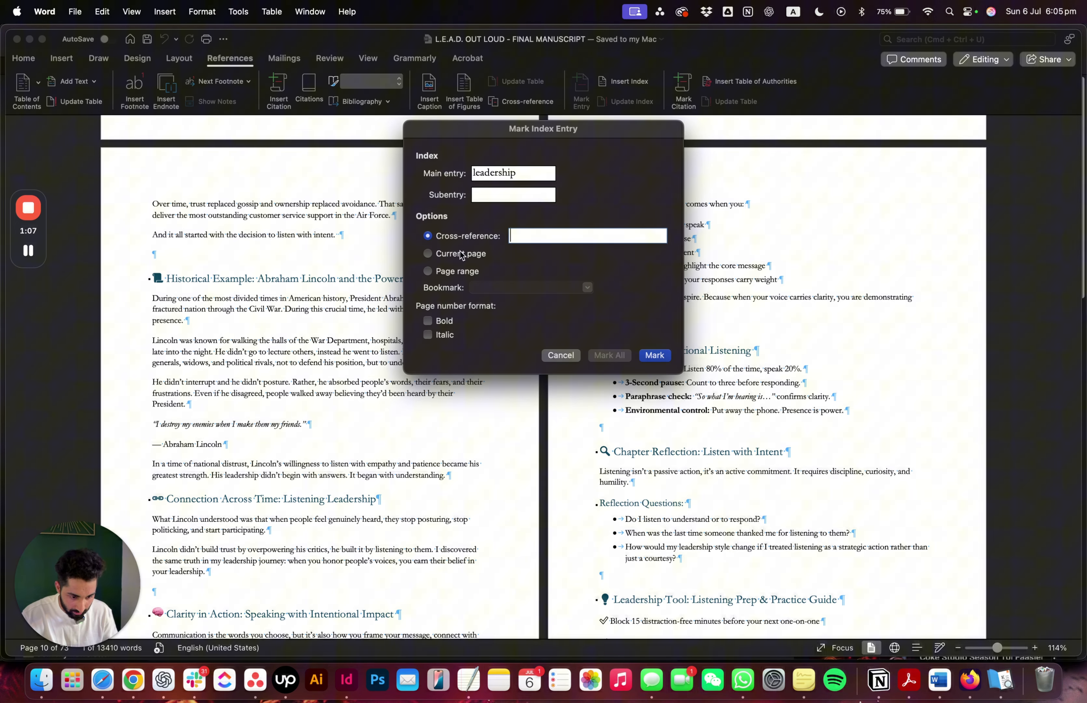
{"action": "left_click", "coordinate": [456, 253]}
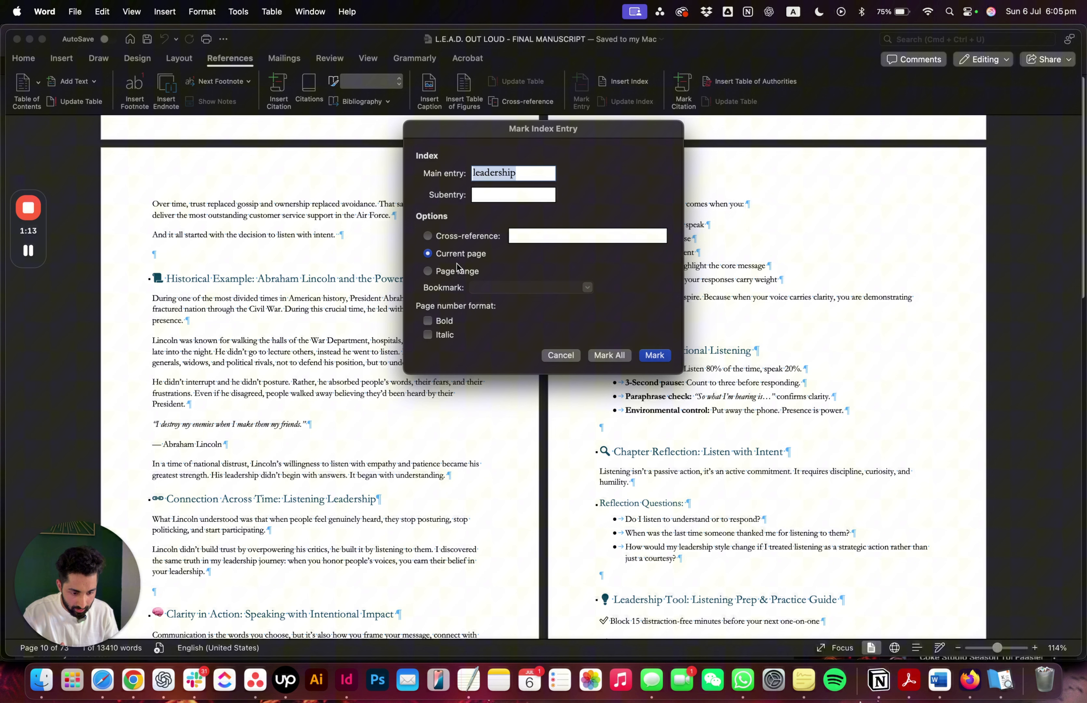
{"action": "left_click", "coordinate": [428, 272]}
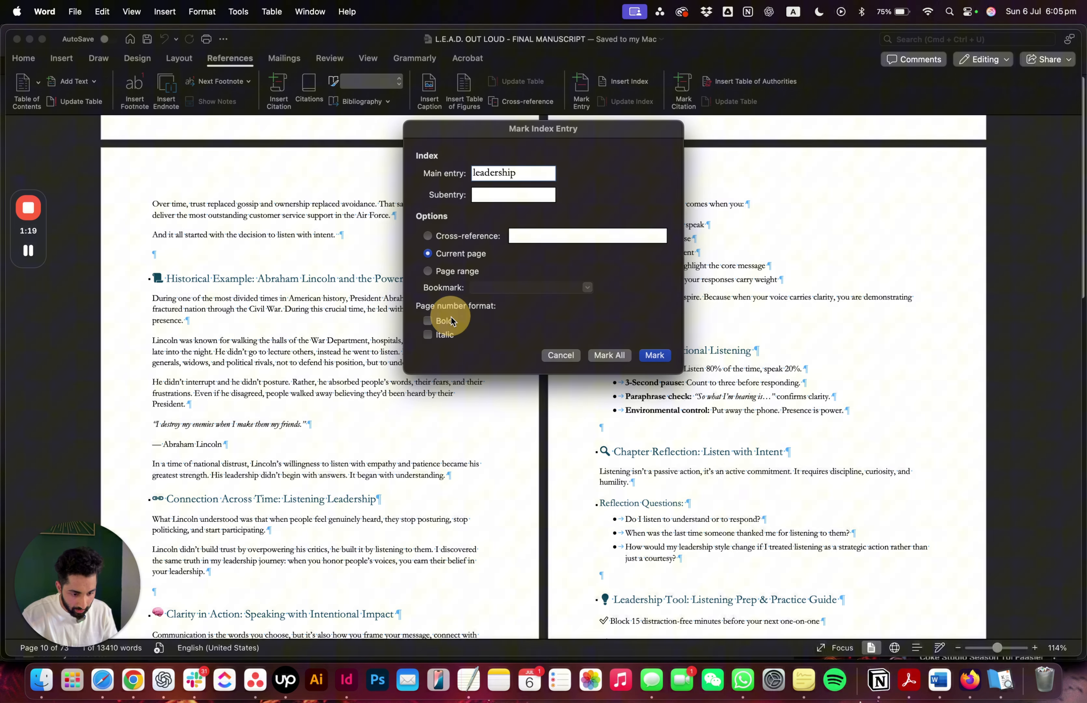
{"action": "left_click", "coordinate": [450, 257]}
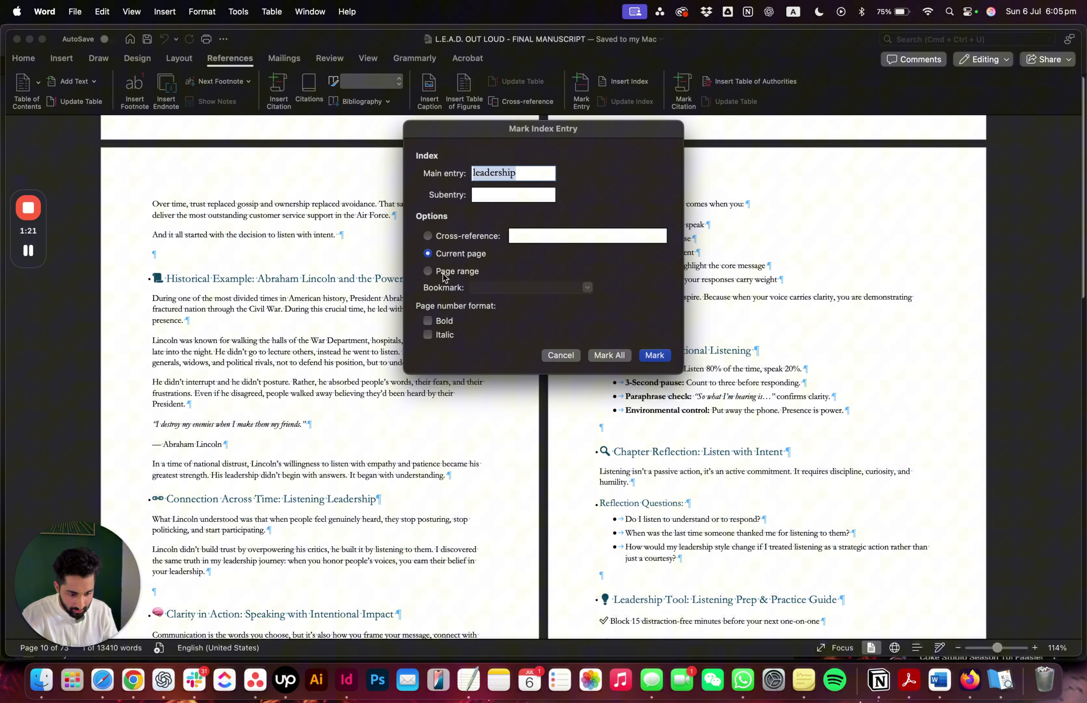
Mark all occurrences of "leadership" as index entries with bold page numbers and close the dialog
{"action": "left_click", "coordinate": [430, 321]}
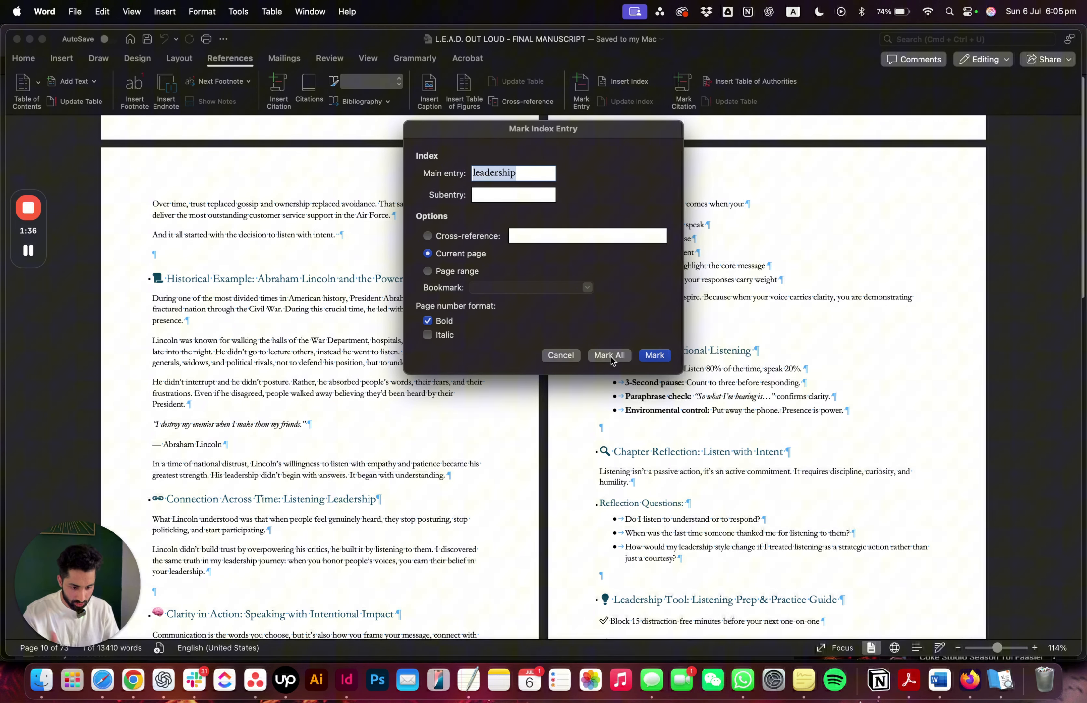
{"action": "left_click", "coordinate": [611, 357]}
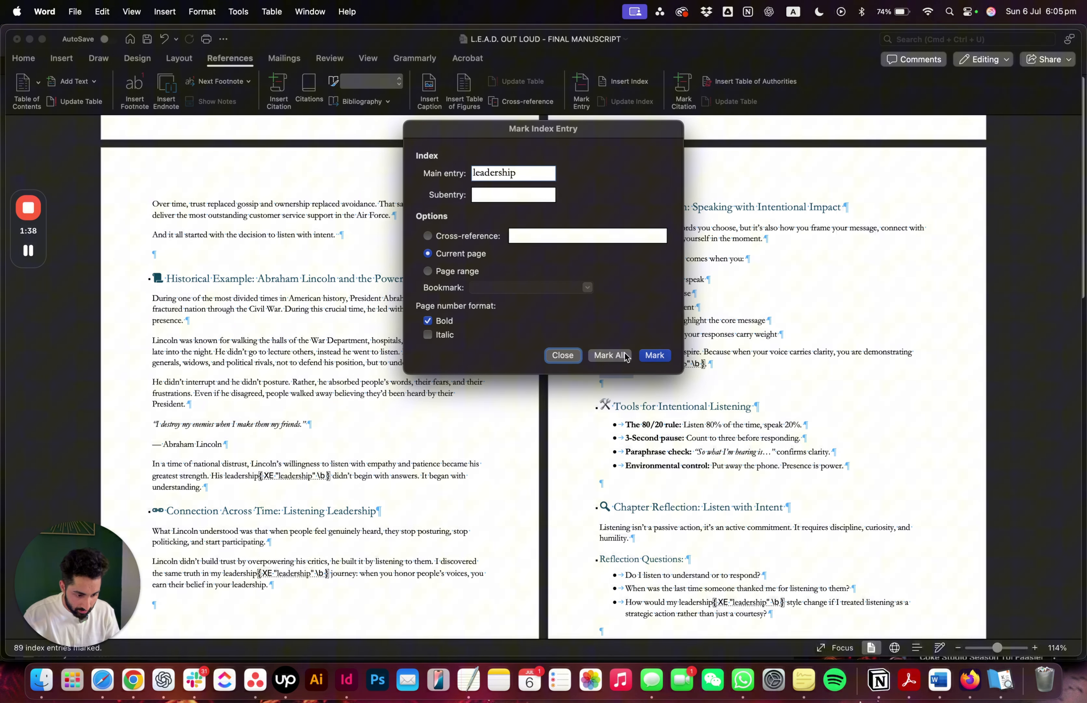
{"action": "left_click", "coordinate": [565, 355]}
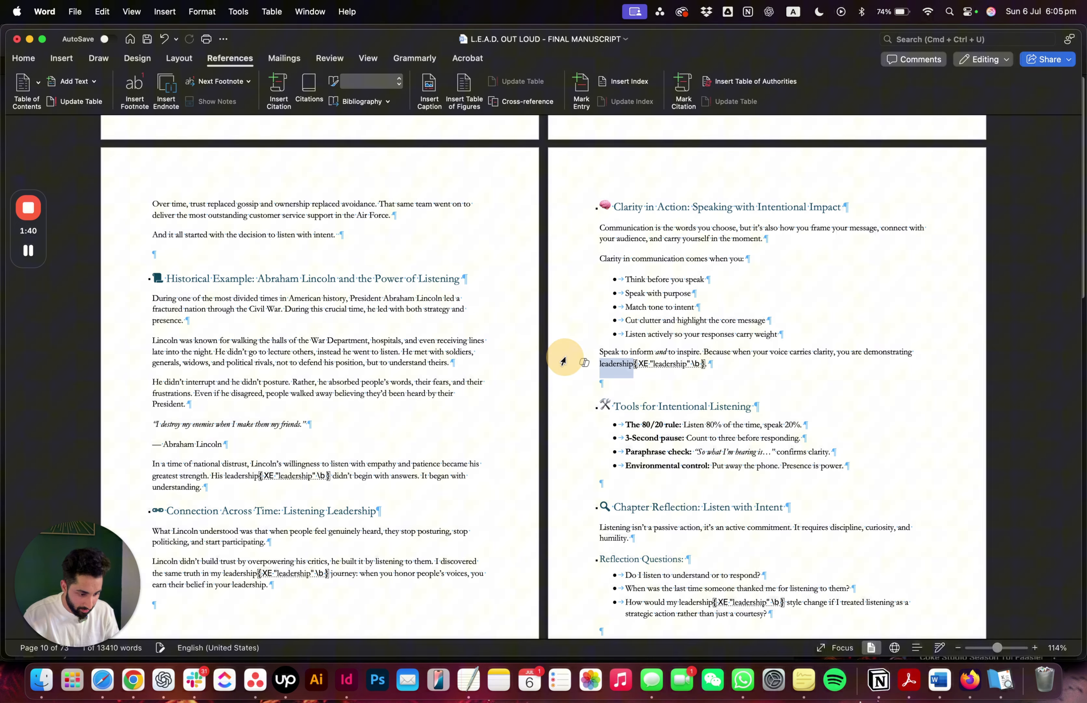
Hide the paragraph marks and index field codes in the manuscript
{"action": "left_click", "coordinate": [636, 364]}
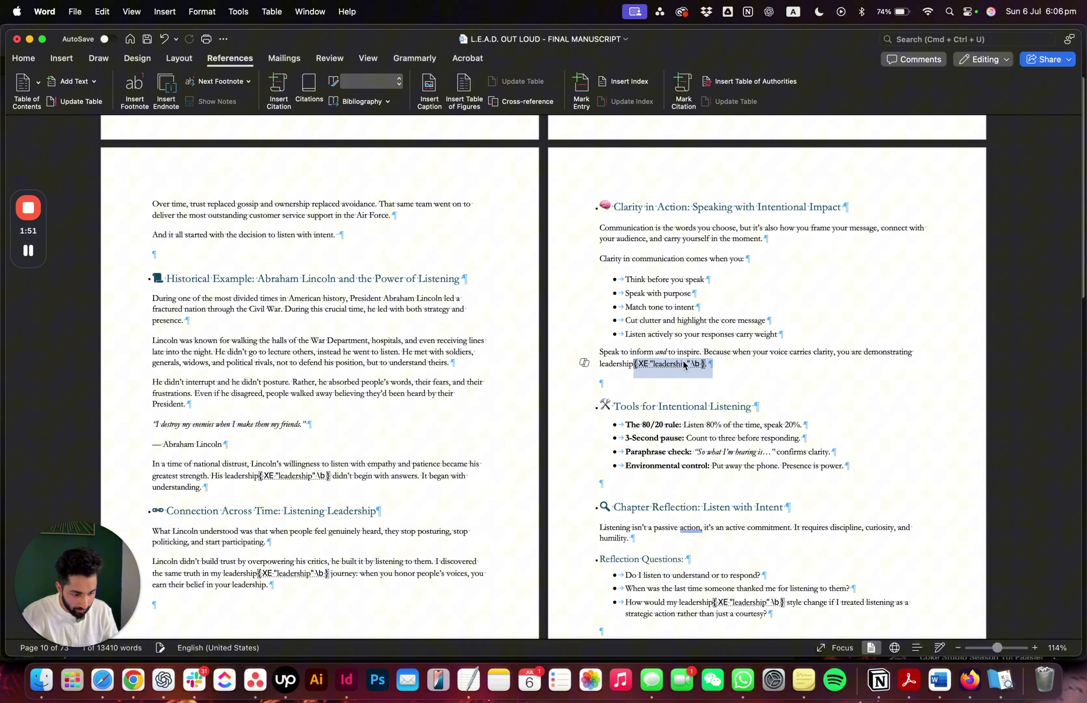
{"action": "left_click", "coordinate": [24, 60]}
{"action": "left_click", "coordinate": [429, 81]}
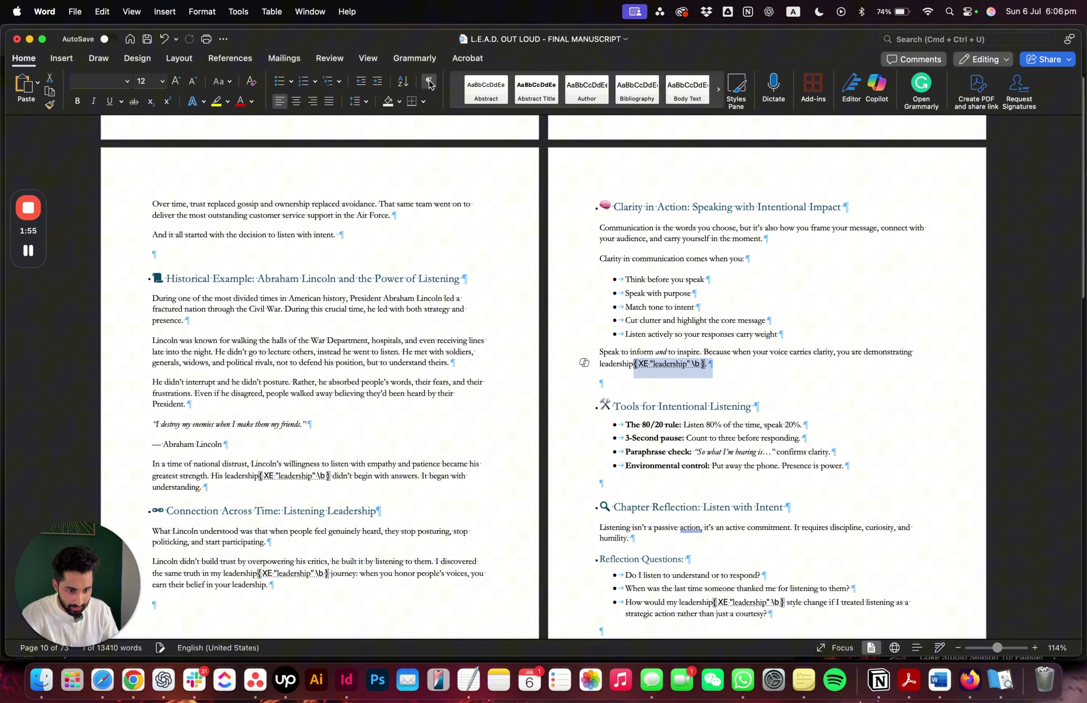
Mark all occurrences of "Empowering", from the Connection Across Time: Empowering Others section, as index entries with bold page numbers
{"action": "scroll", "coordinate": [650, 301], "scroll_direction": "down", "scroll_amount": 10}
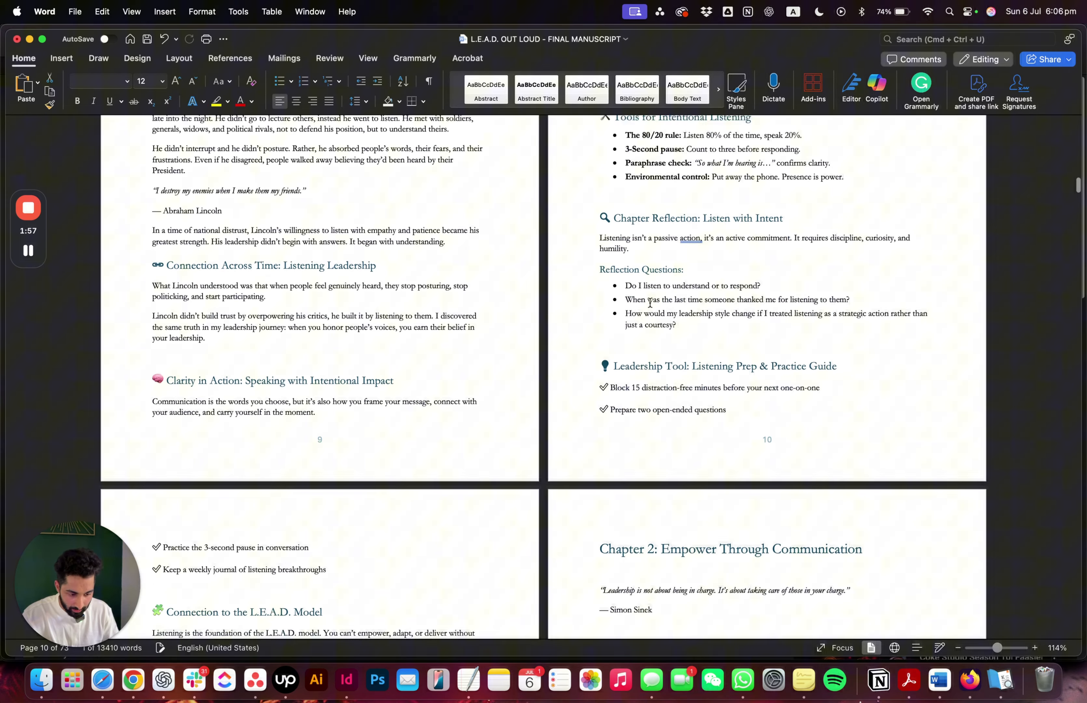
{"action": "scroll", "coordinate": [651, 300], "scroll_direction": "down", "scroll_amount": 4}
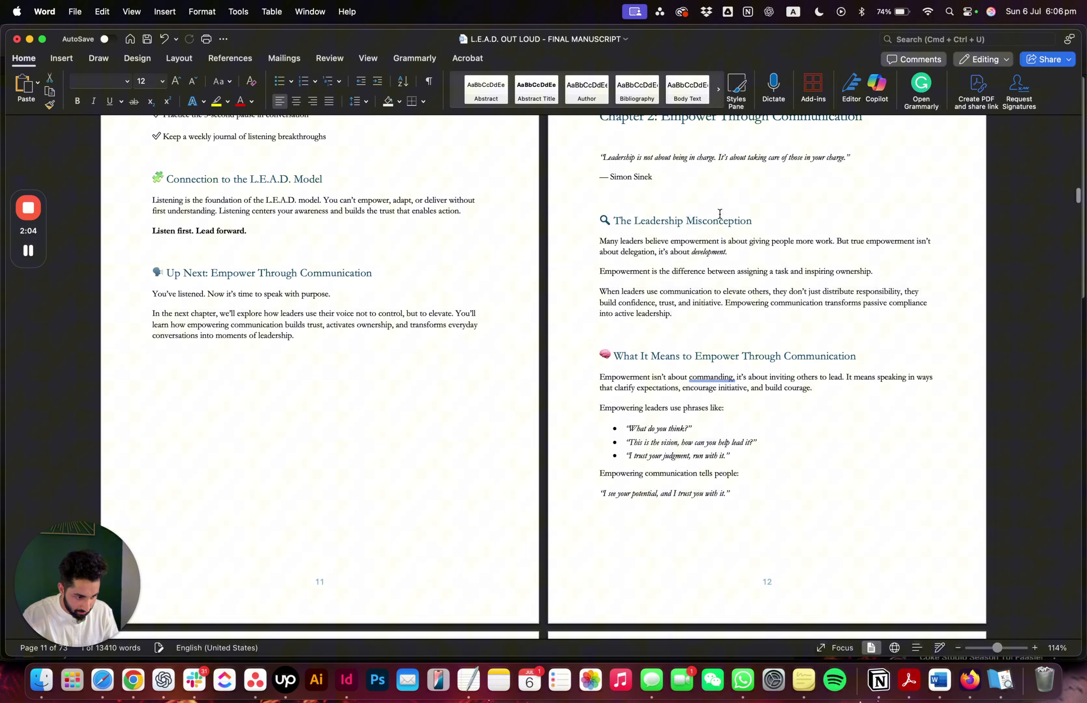
{"action": "scroll", "coordinate": [681, 279], "scroll_direction": "down", "scroll_amount": 10}
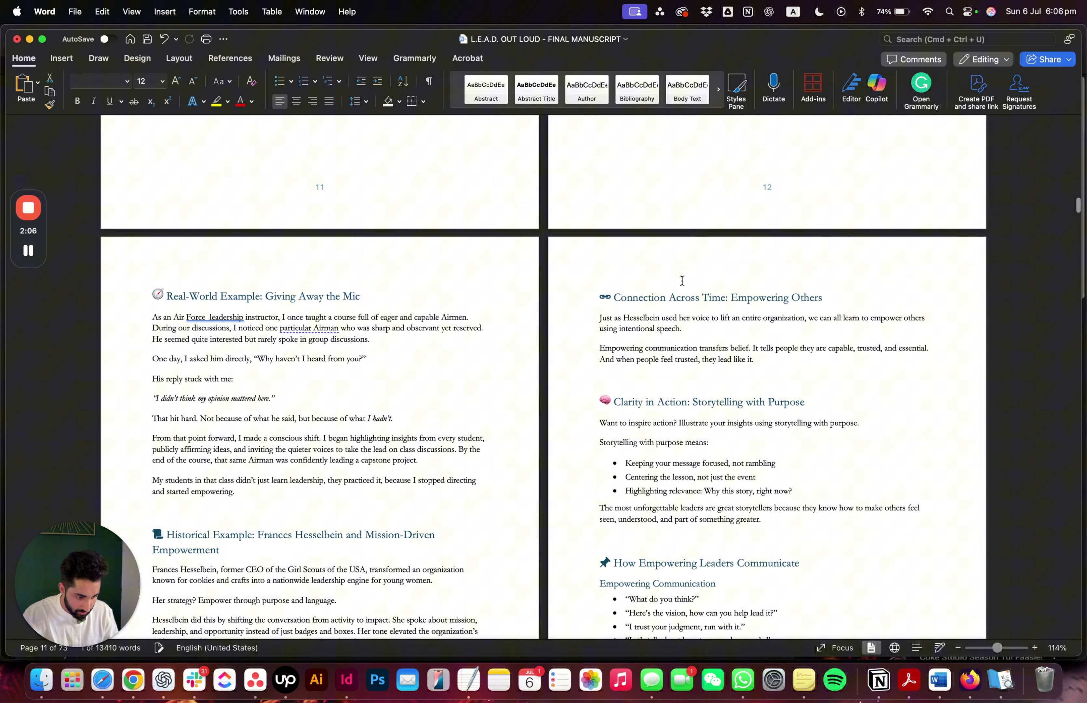
{"action": "left_click_drag", "start_coordinate": [644, 348], "coordinate": [589, 348]}
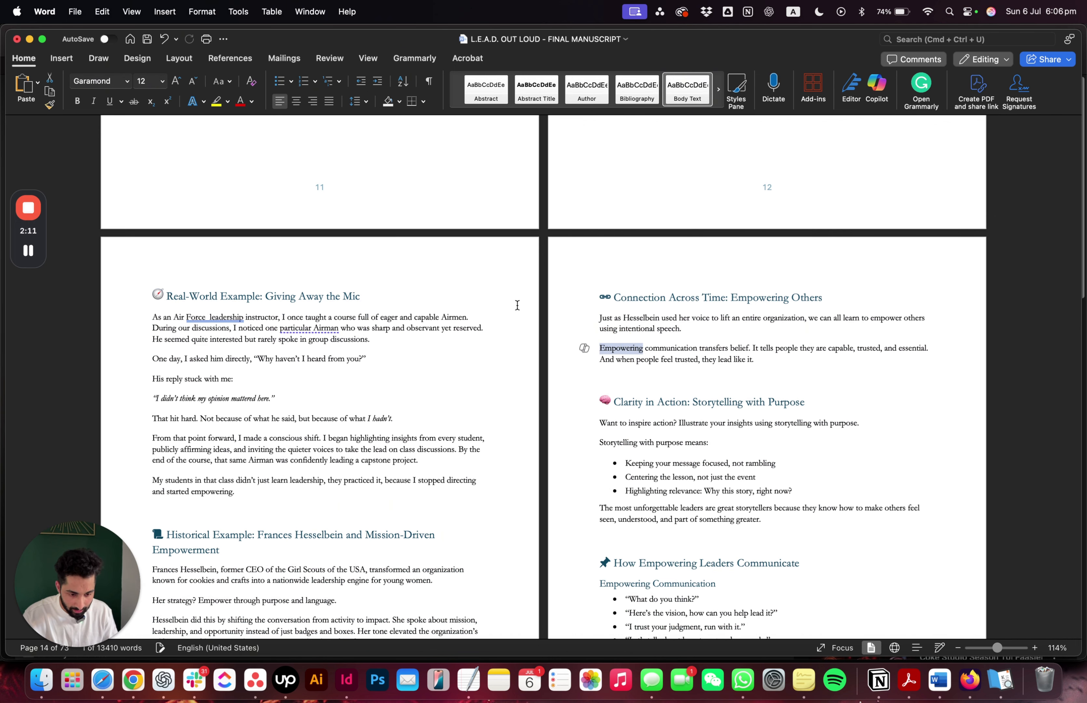
{"action": "left_click", "coordinate": [233, 58]}
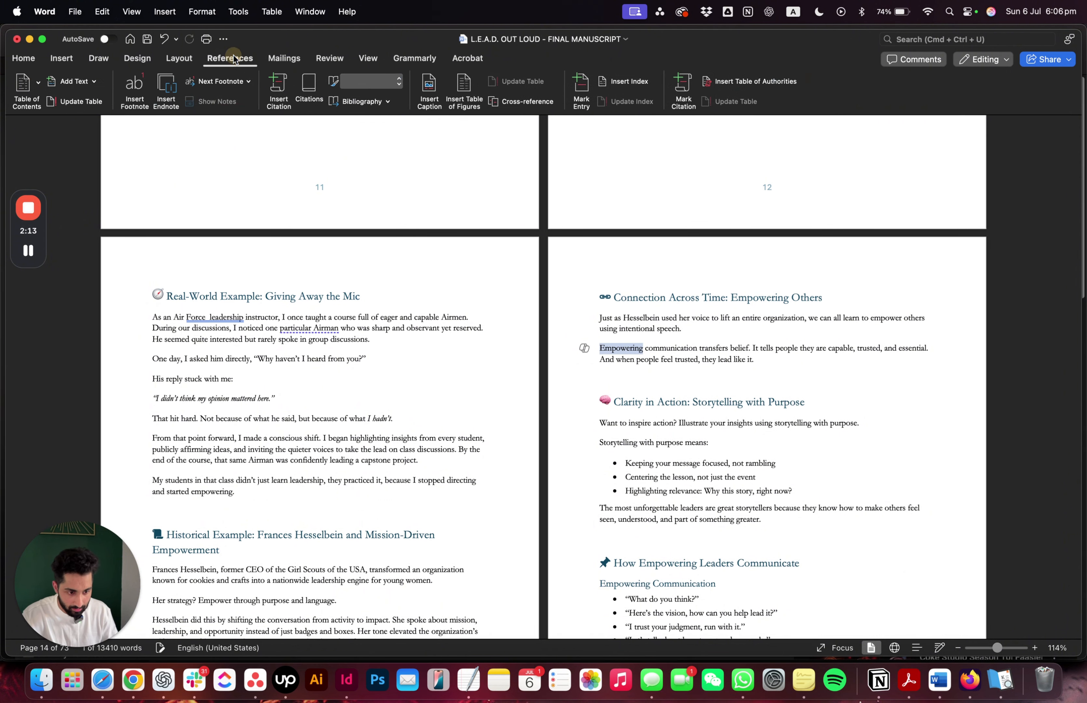
{"action": "left_click", "coordinate": [582, 88]}
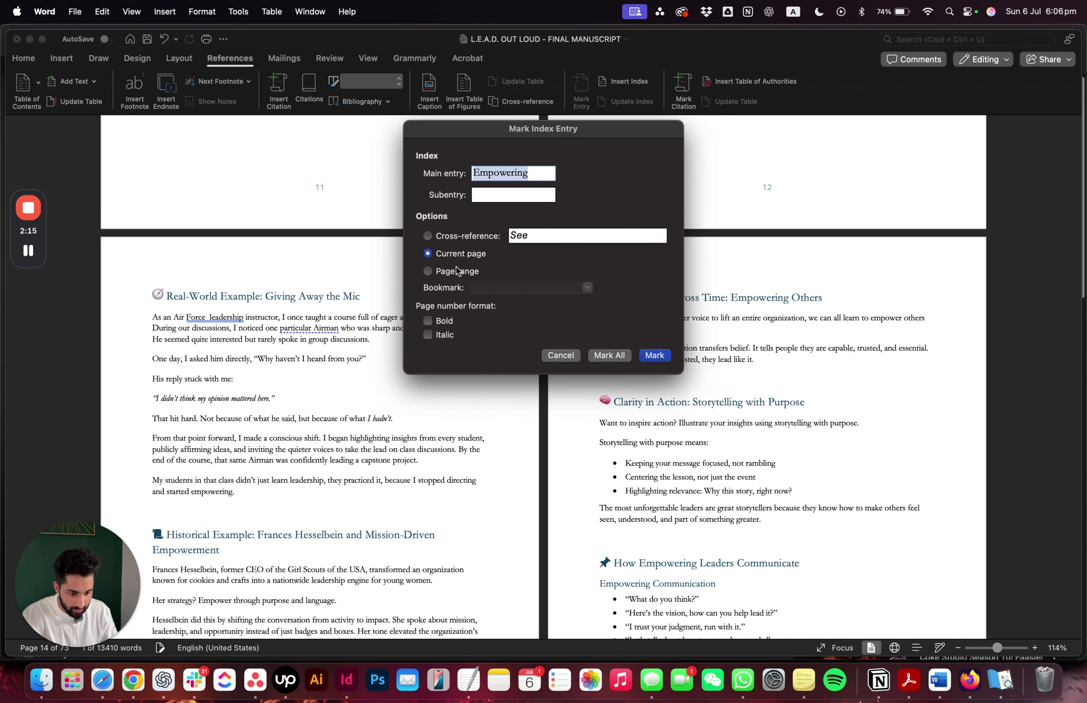
{"action": "left_click", "coordinate": [434, 321]}
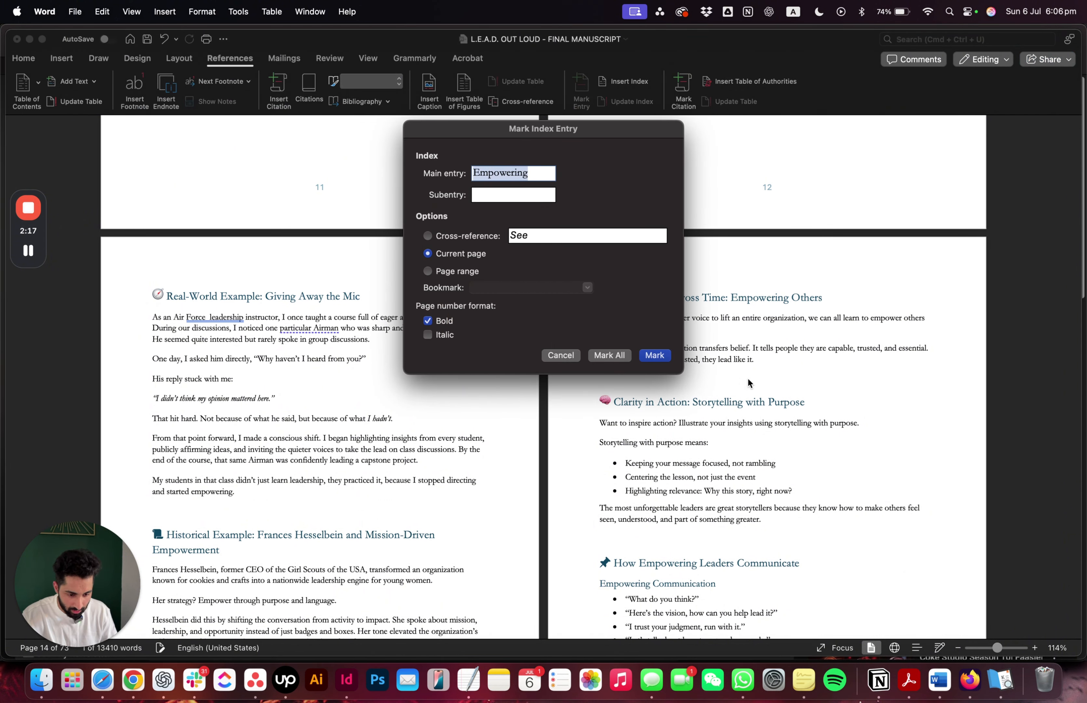
{"action": "left_click", "coordinate": [620, 356]}
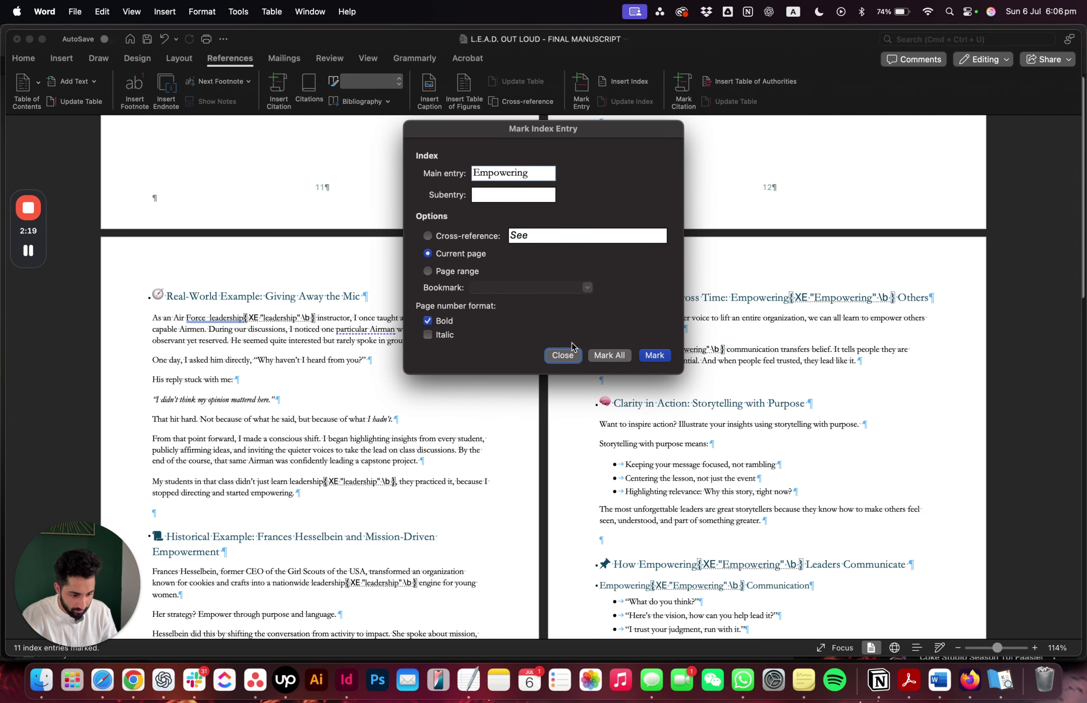
{"action": "left_click", "coordinate": [563, 356]}
Insert a page break after the link at the end of the manuscript to start a blank page
{"action": "scroll", "coordinate": [599, 275], "scroll_direction": "down", "scroll_amount": 20}
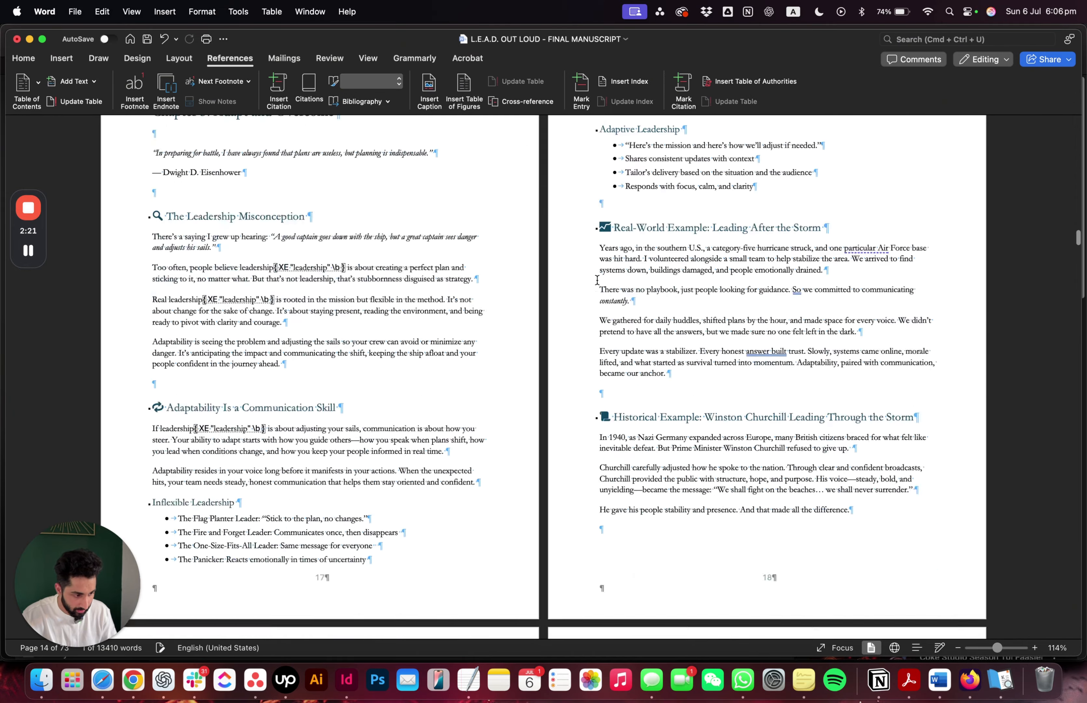
{"action": "scroll", "coordinate": [597, 279], "scroll_direction": "down", "scroll_amount": 20}
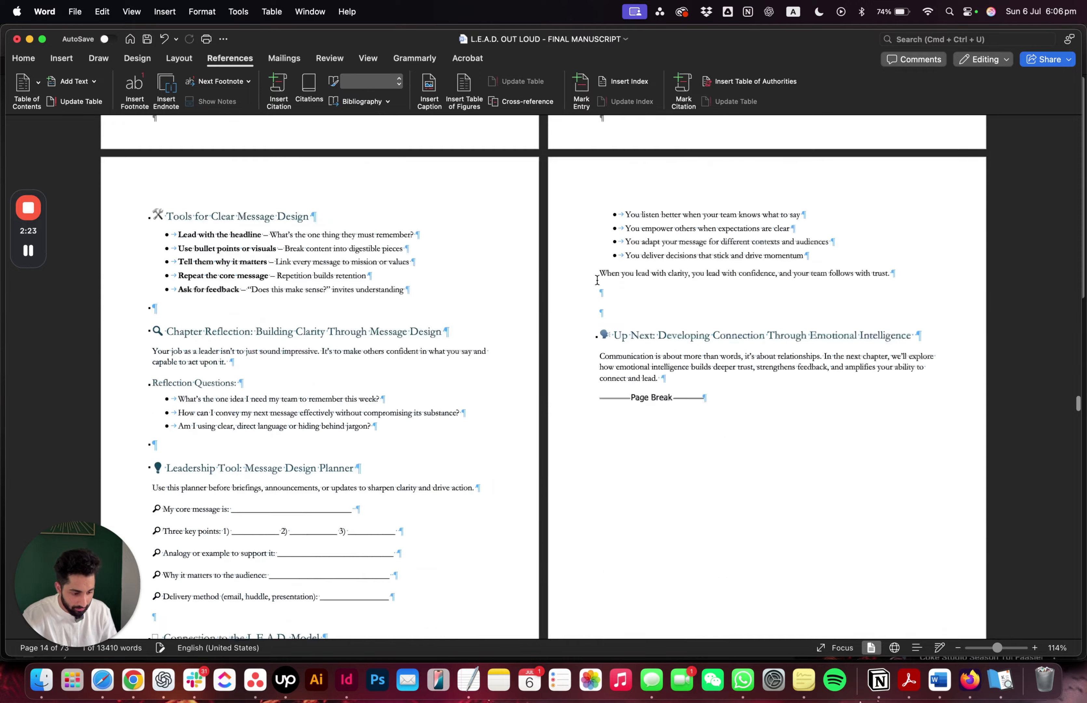
{"action": "scroll", "coordinate": [597, 279], "scroll_direction": "up", "scroll_amount": 4}
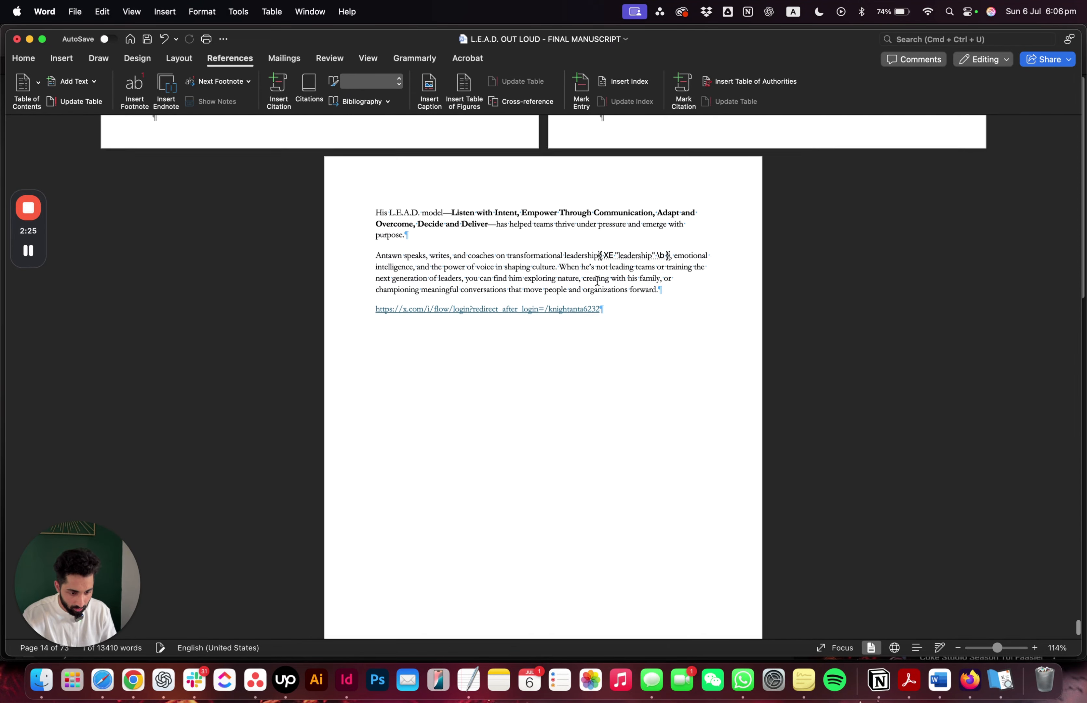
{"action": "left_click", "coordinate": [625, 315]}
{"action": "key", "text": "super+Return"}
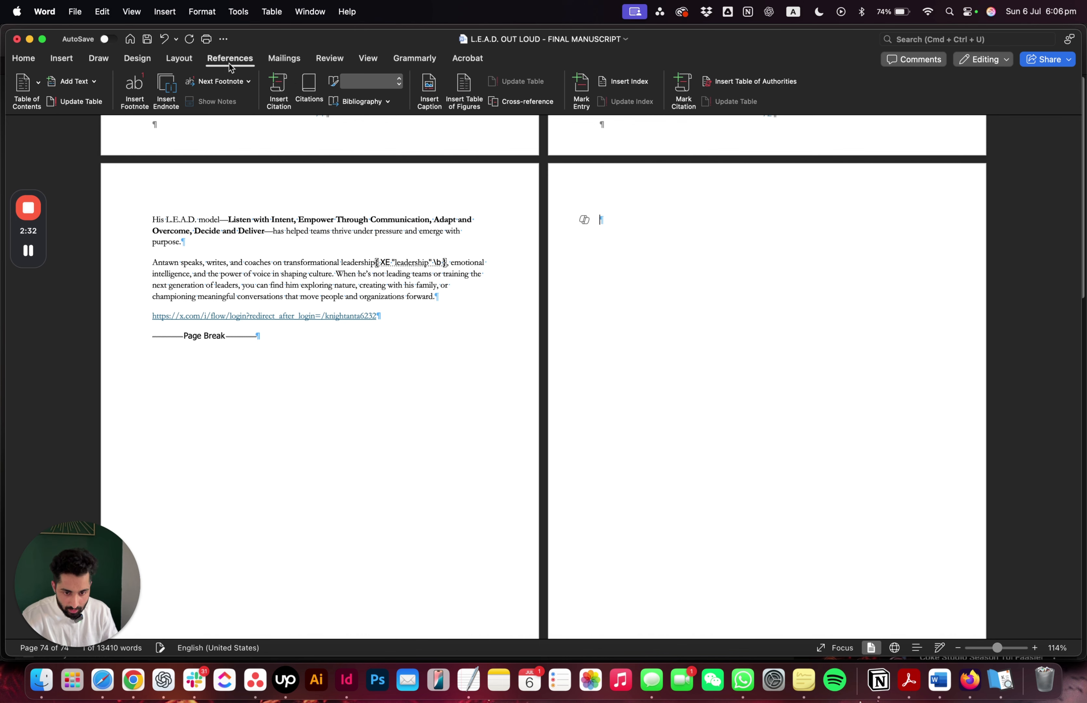
Insert an indented two-column index in the Classic format on the blank last page
{"action": "left_click", "coordinate": [629, 83]}
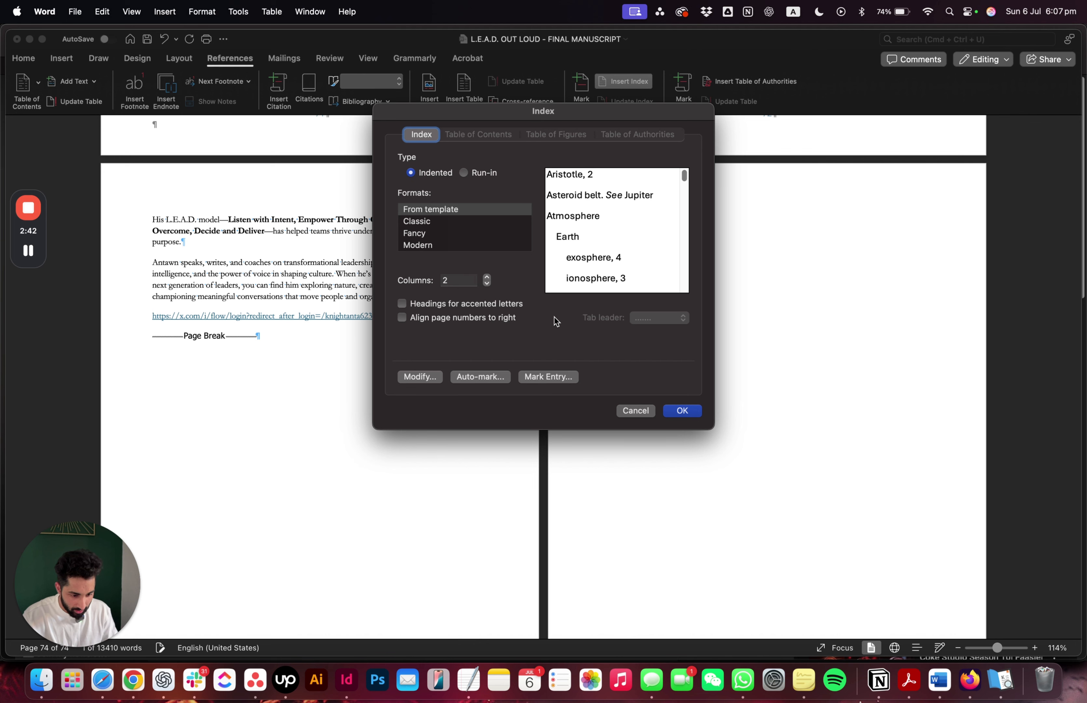
{"action": "left_click", "coordinate": [418, 223]}
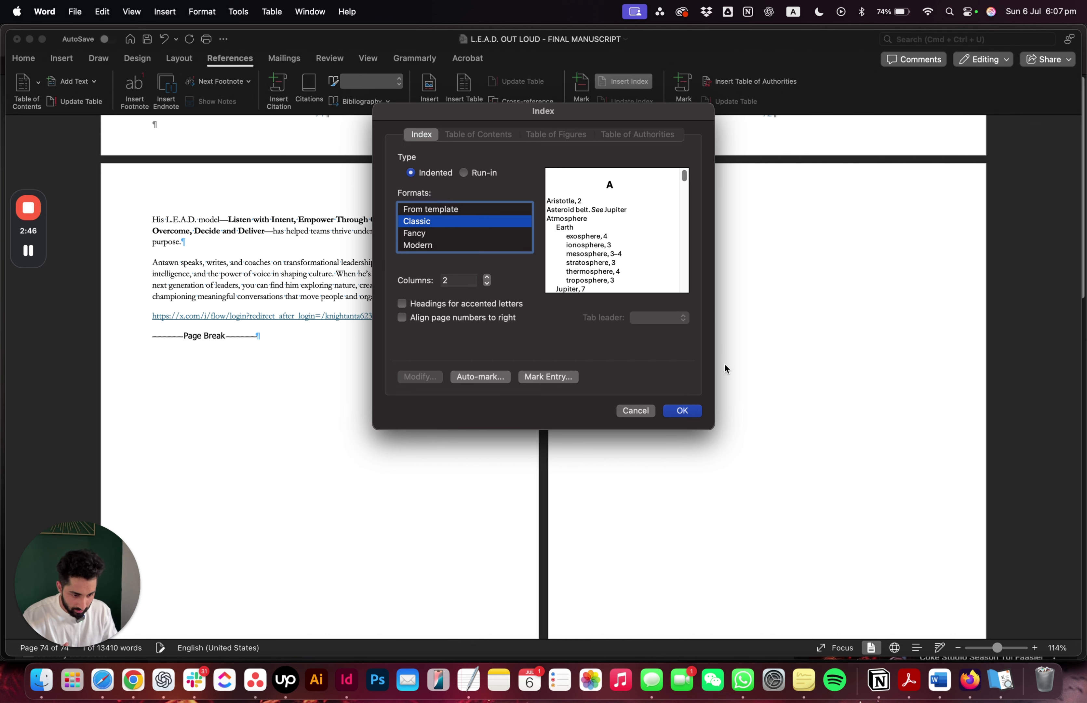
{"action": "left_click", "coordinate": [683, 411]}
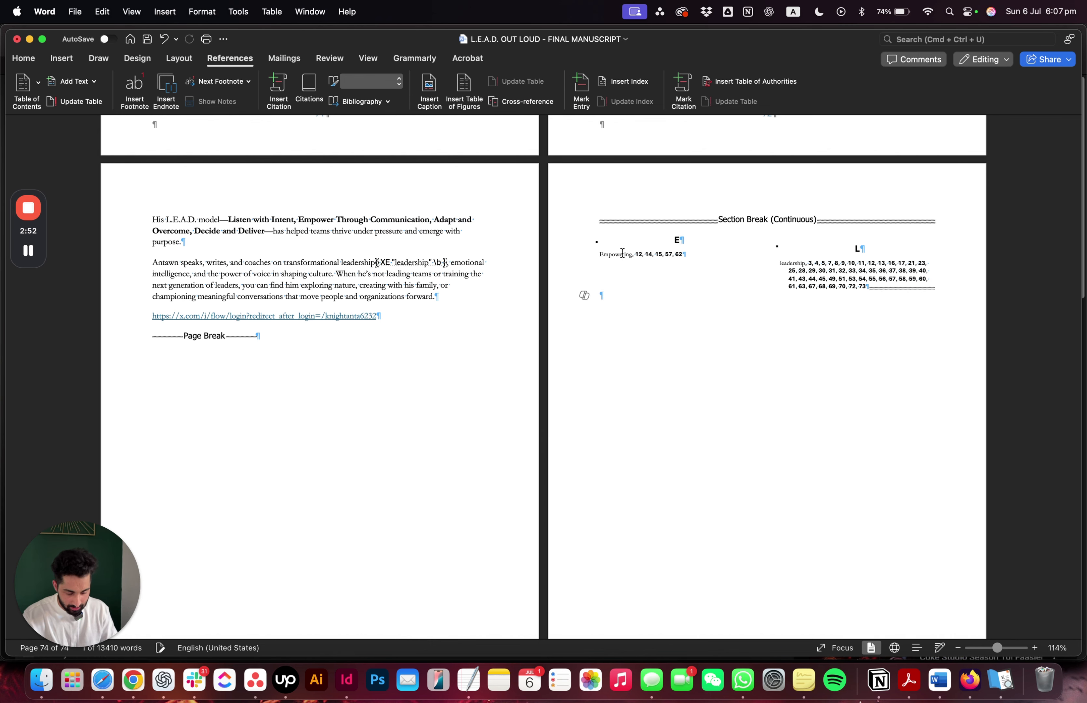
{"action": "left_click", "coordinate": [635, 255]}
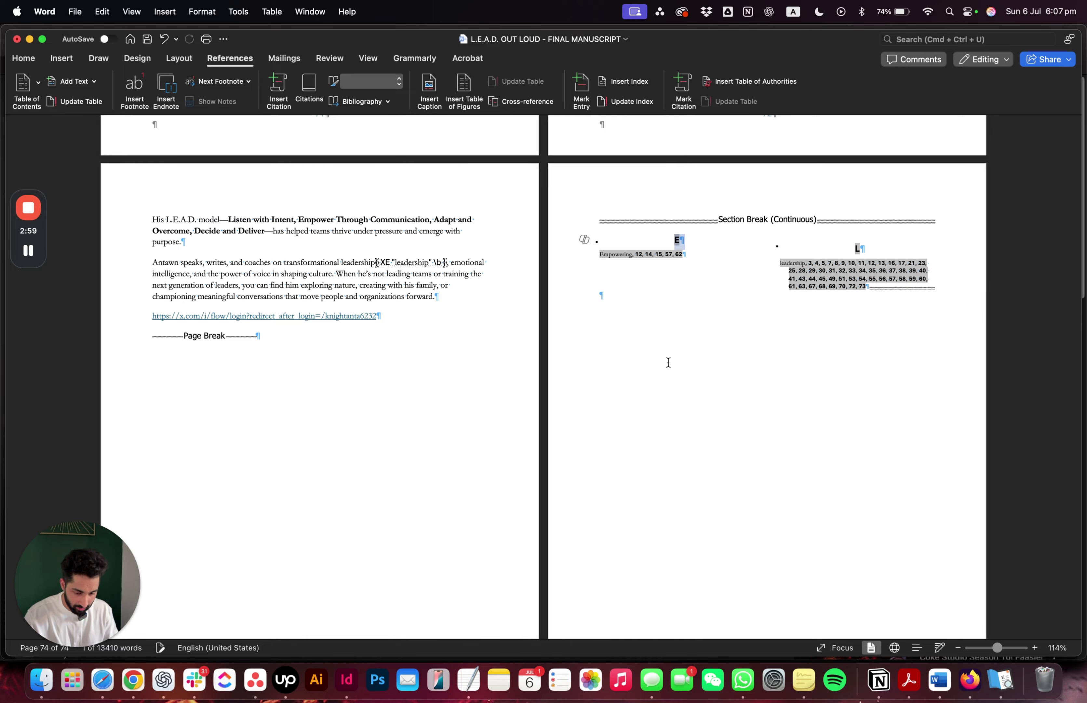
{"action": "scroll", "coordinate": [679, 345], "scroll_direction": "down", "scroll_amount": 3}
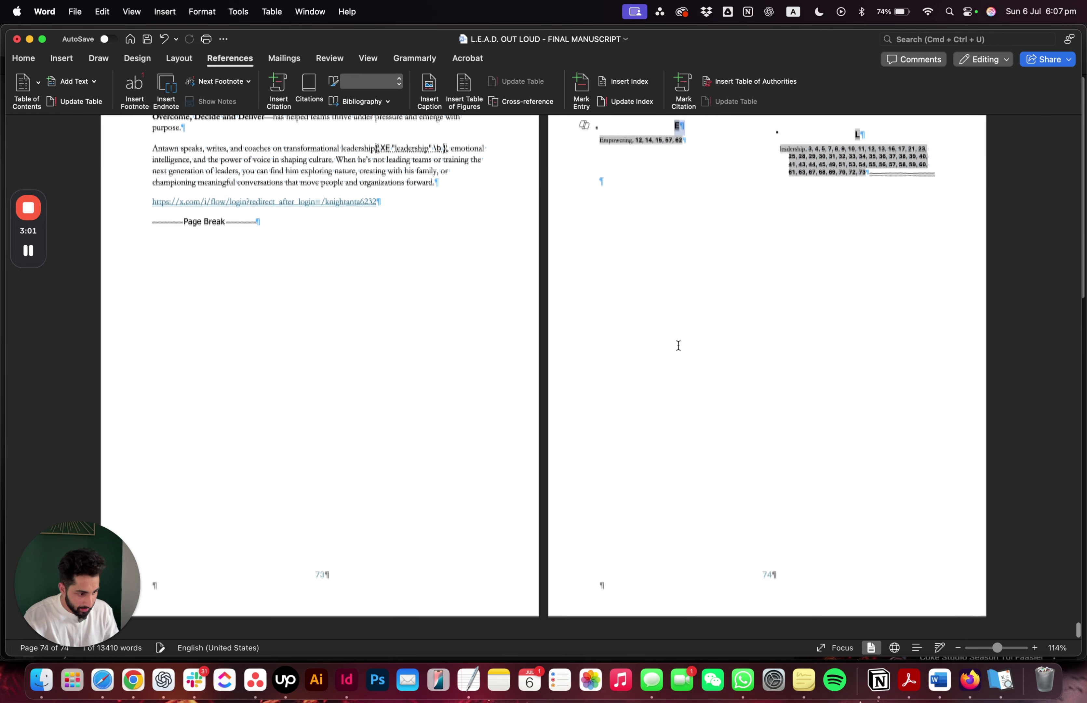
{"action": "scroll", "coordinate": [679, 345], "scroll_direction": "up", "scroll_amount": 15}
{"action": "scroll", "coordinate": [678, 345], "scroll_direction": "down", "scroll_amount": 10}
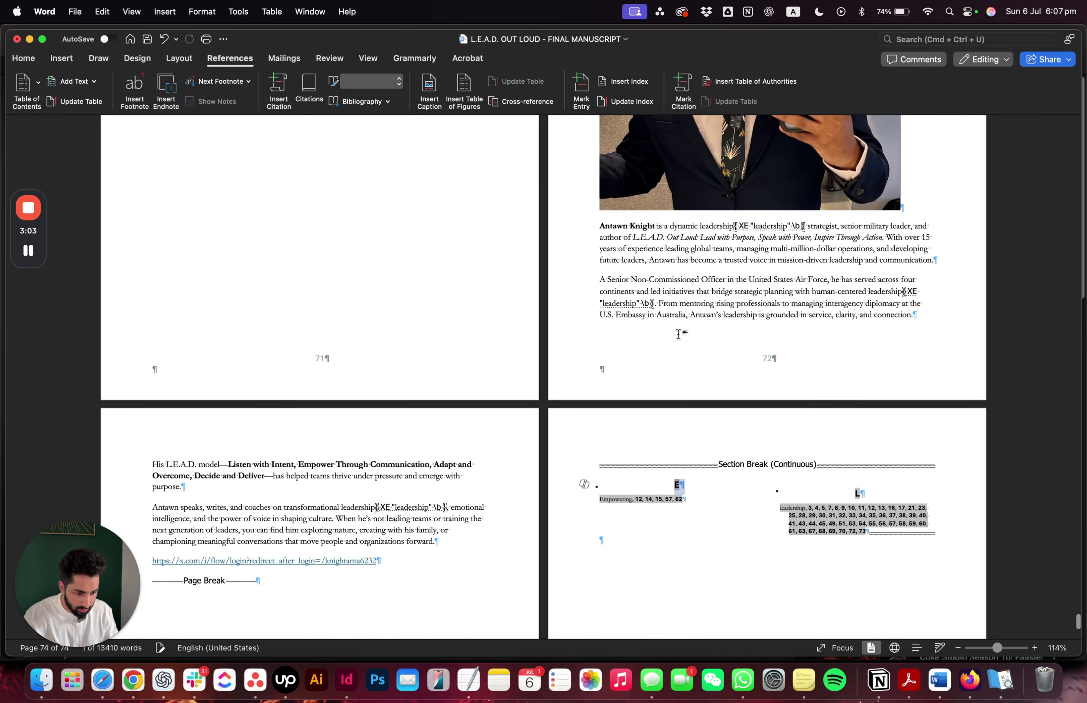
Mark all occurrences of "Legacy", from the Why Legacy Matters heading, as index entries with bold page numbers
{"action": "scroll", "coordinate": [675, 328], "scroll_direction": "up", "scroll_amount": 6}
{"action": "scroll", "coordinate": [674, 328], "scroll_direction": "up", "scroll_amount": 20}
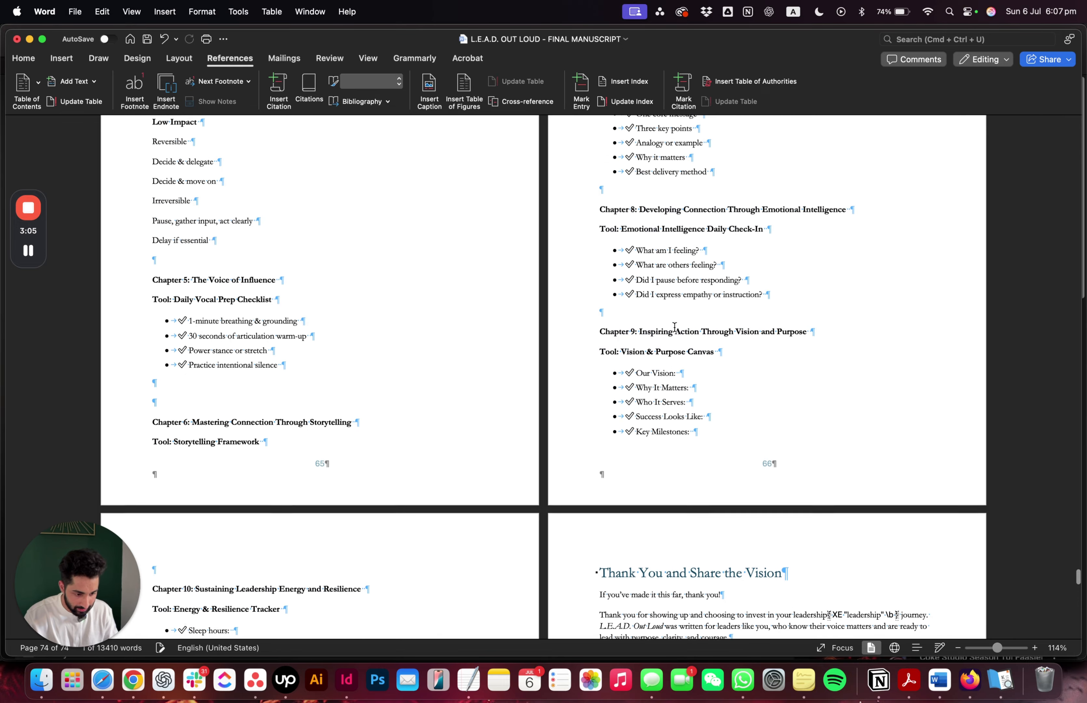
{"action": "scroll", "coordinate": [674, 328], "scroll_direction": "up", "scroll_amount": 1}
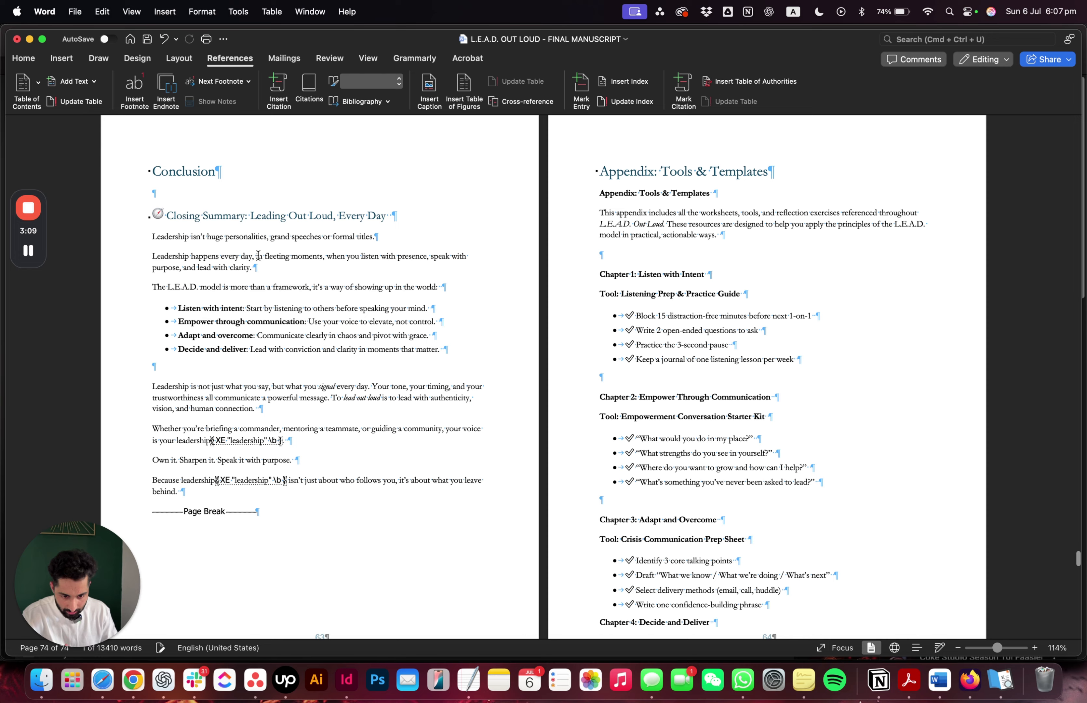
{"action": "scroll", "coordinate": [258, 255], "scroll_direction": "up", "scroll_amount": 12}
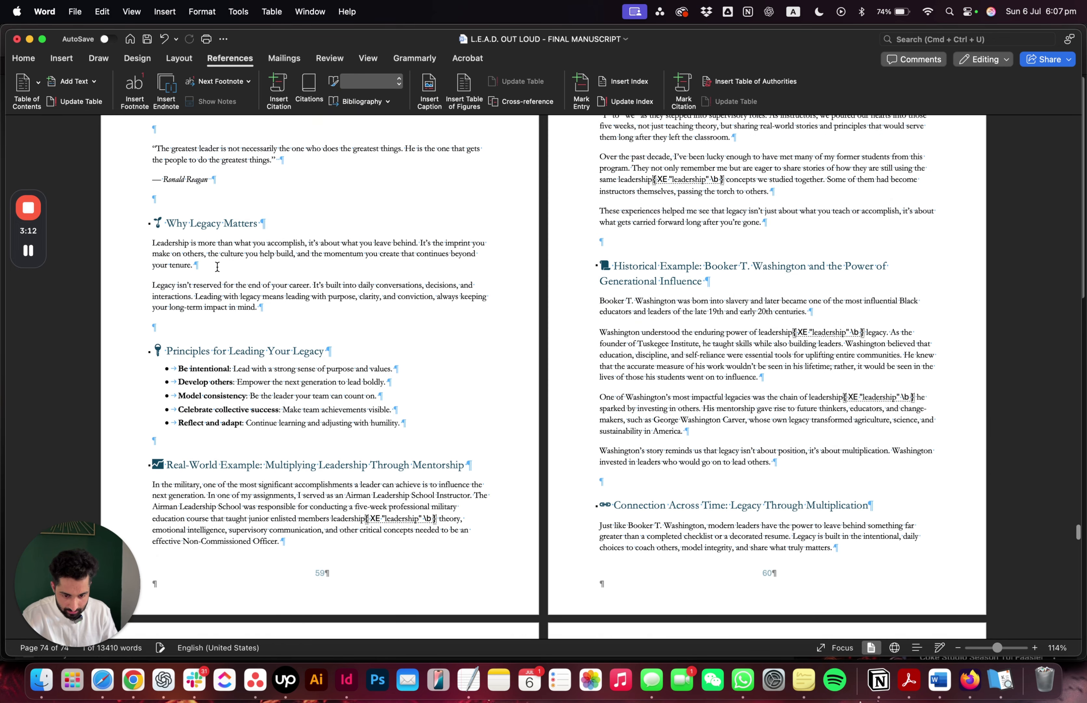
{"action": "double_click", "coordinate": [207, 223]}
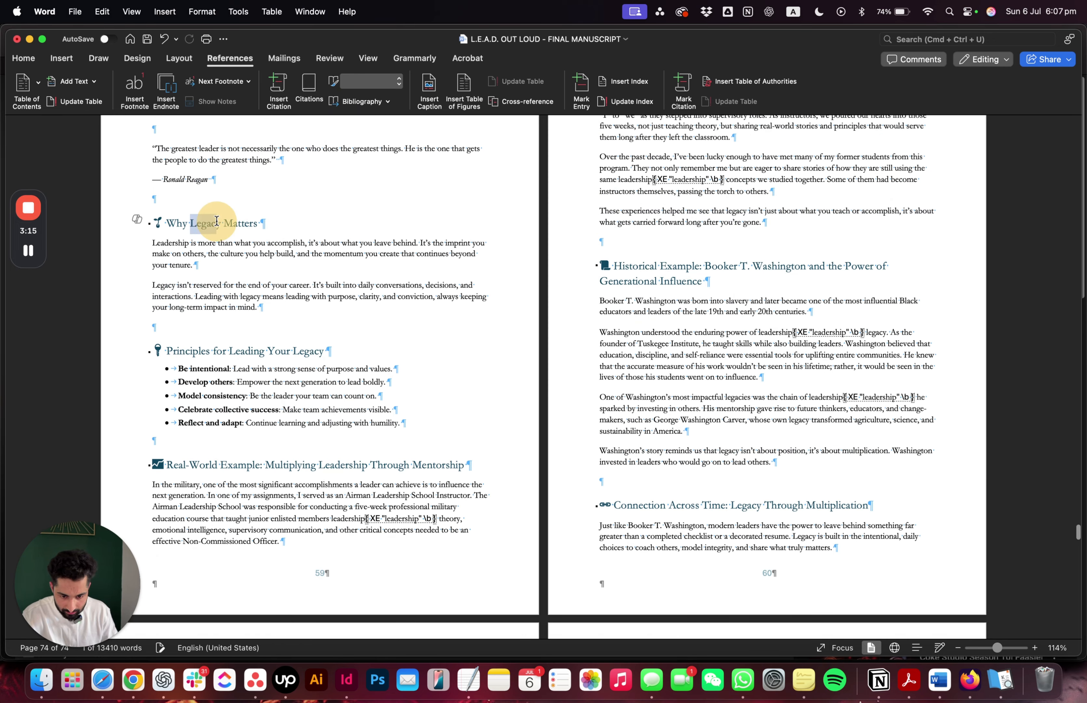
{"action": "left_click", "coordinate": [581, 91]}
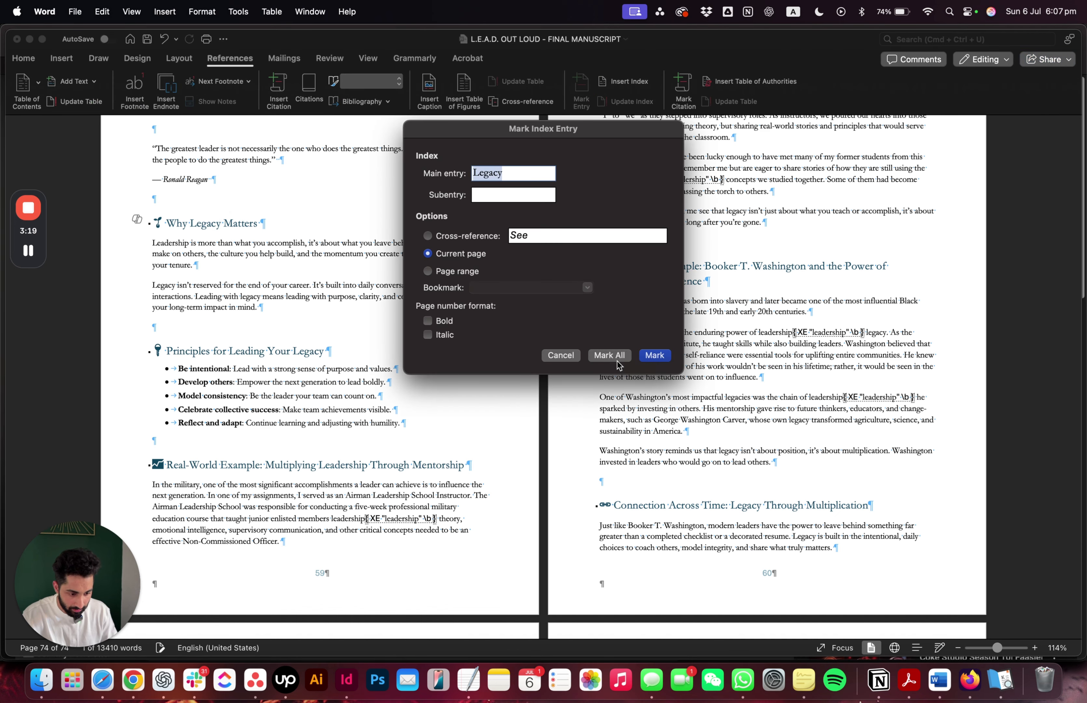
{"action": "left_click", "coordinate": [451, 322]}
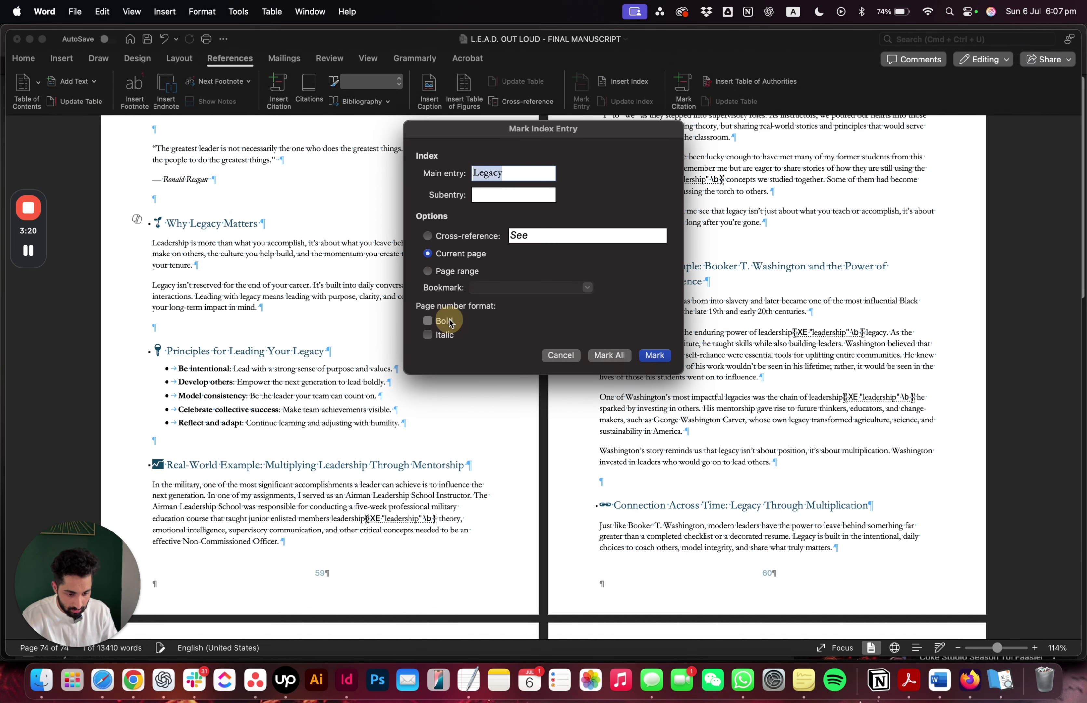
{"action": "left_click", "coordinate": [610, 356]}
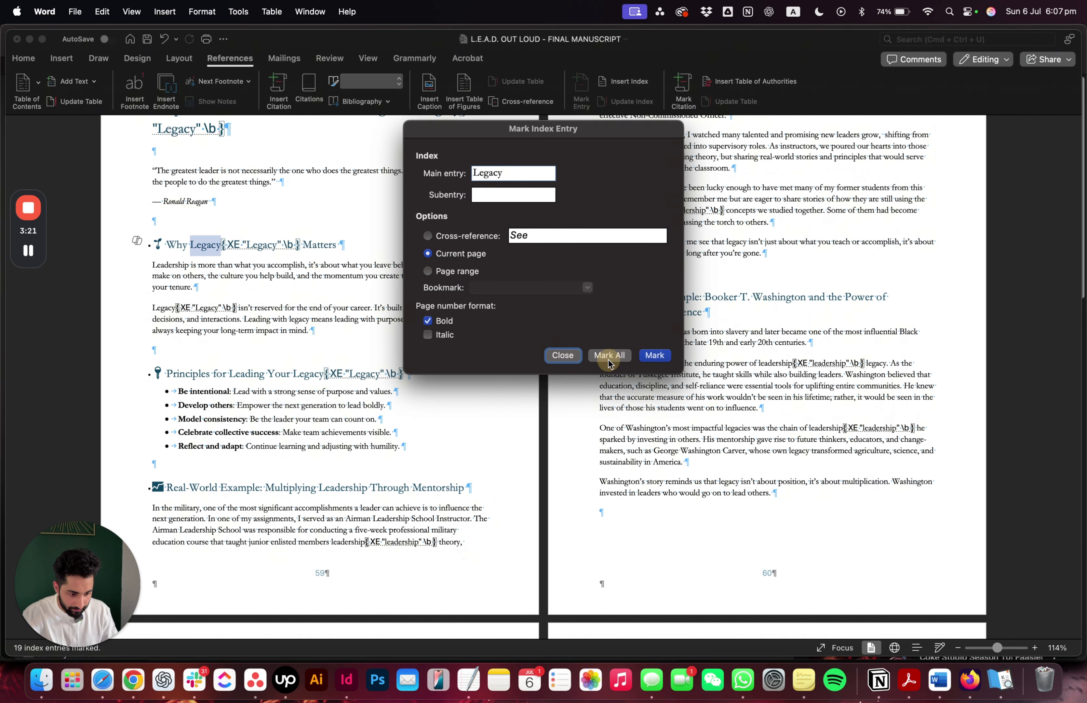
{"action": "left_click", "coordinate": [561, 355]}
Mark all occurrences of "Energy", from the Clarity in Action: Energy as a Leadership Asset heading, as index entries with regular page numbers
{"action": "scroll", "coordinate": [653, 268], "scroll_direction": "up", "scroll_amount": 10}
{"action": "scroll", "coordinate": [654, 268], "scroll_direction": "up", "scroll_amount": 5}
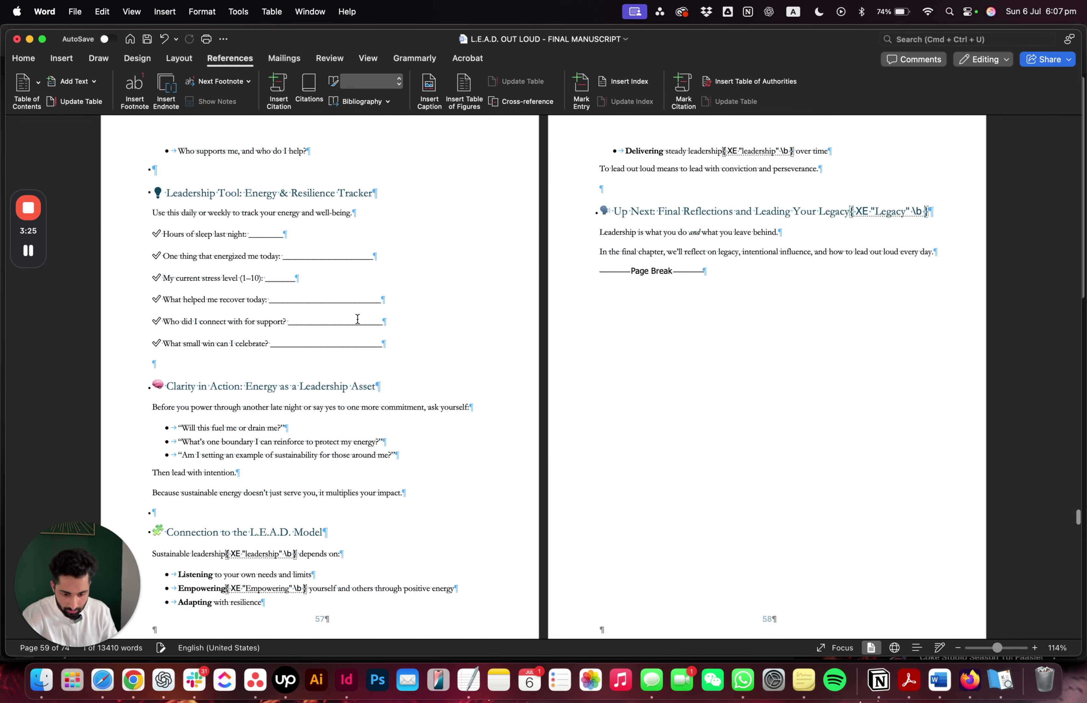
{"action": "double_click", "coordinate": [258, 386]}
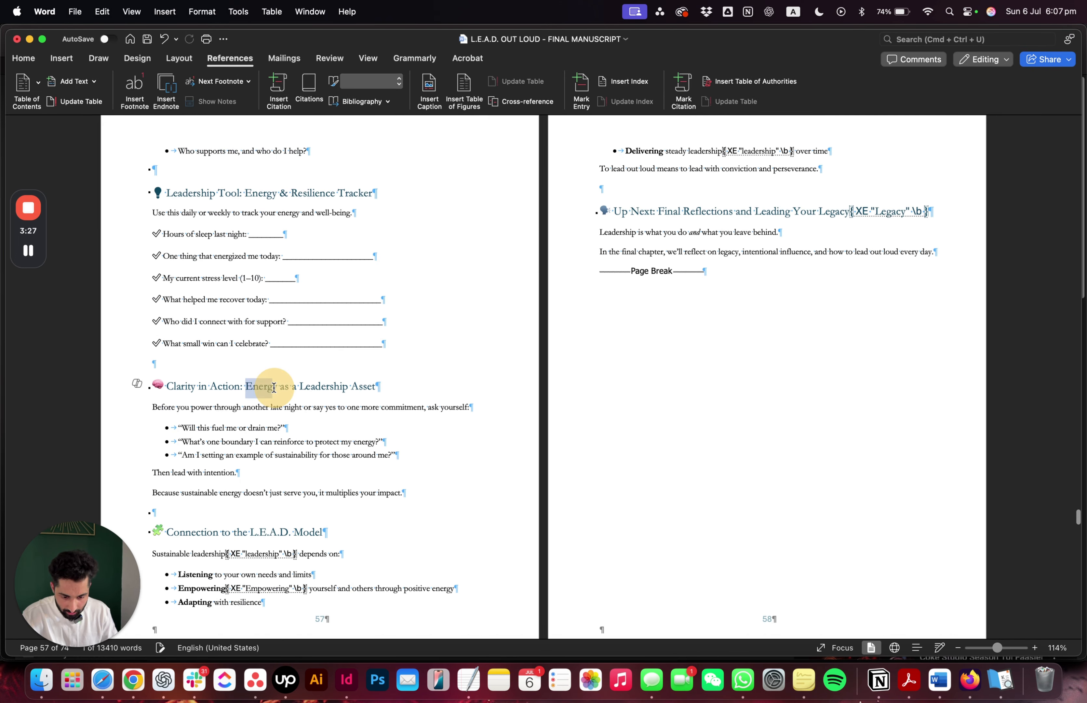
{"action": "left_click", "coordinate": [581, 92]}
{"action": "left_click", "coordinate": [619, 354]}
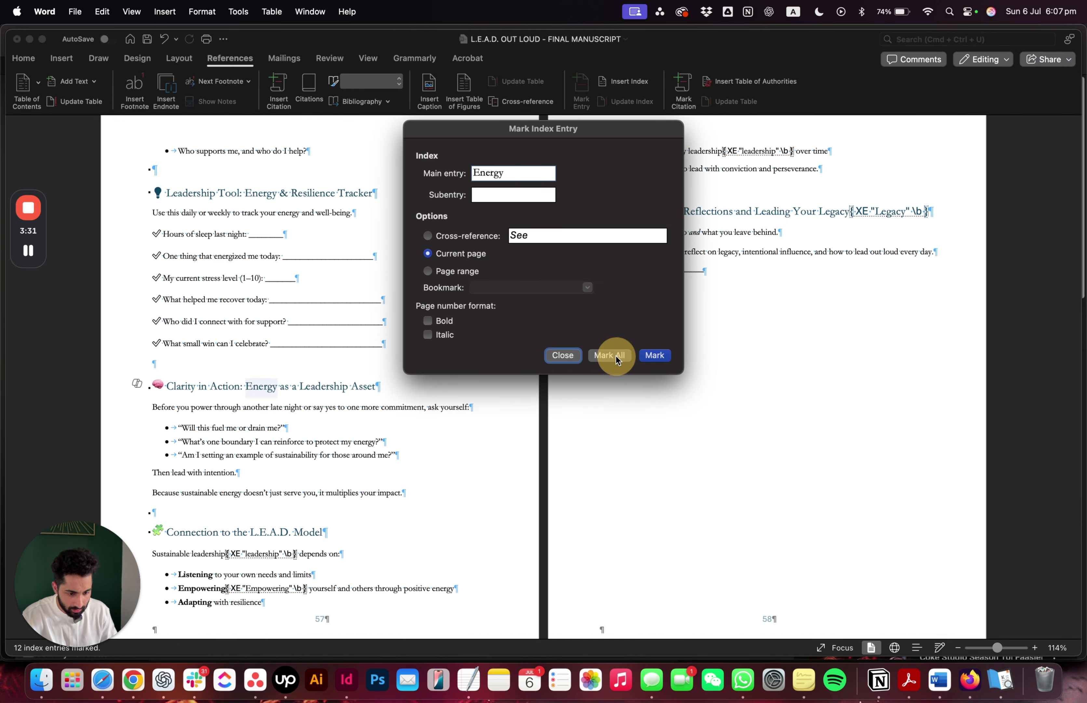
{"action": "left_click", "coordinate": [575, 359]}
Update the index on the last page to include the newly marked Legacy and Energy entries
{"action": "scroll", "coordinate": [602, 209], "scroll_direction": "down", "scroll_amount": 20}
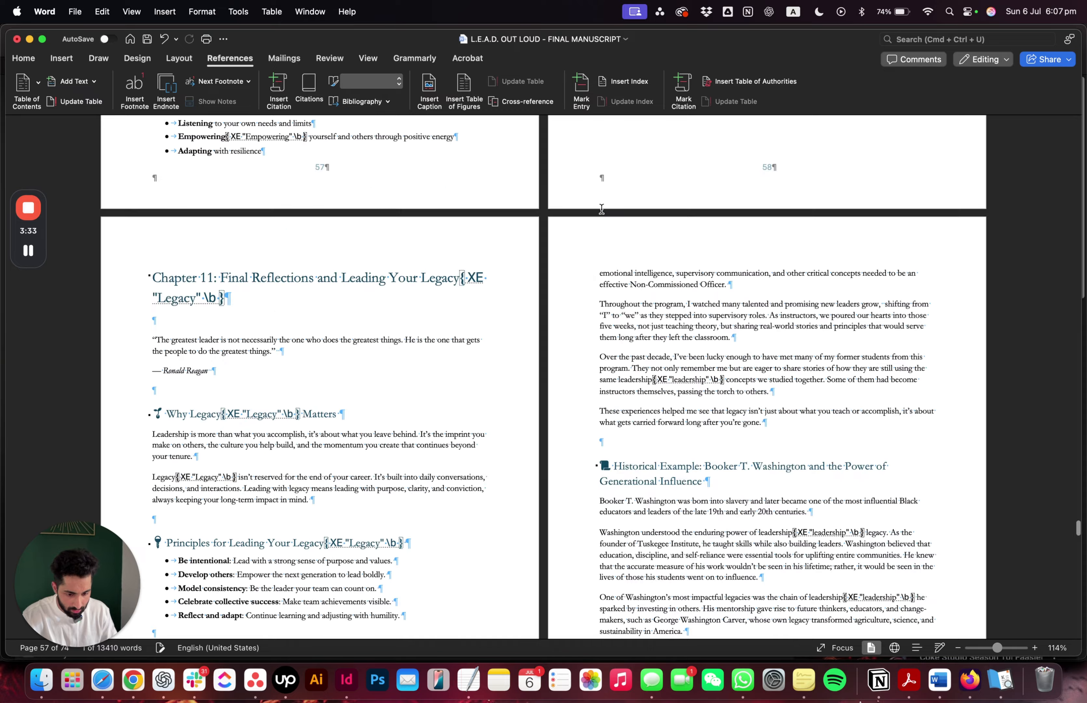
{"action": "scroll", "coordinate": [601, 209], "scroll_direction": "up", "scroll_amount": 5}
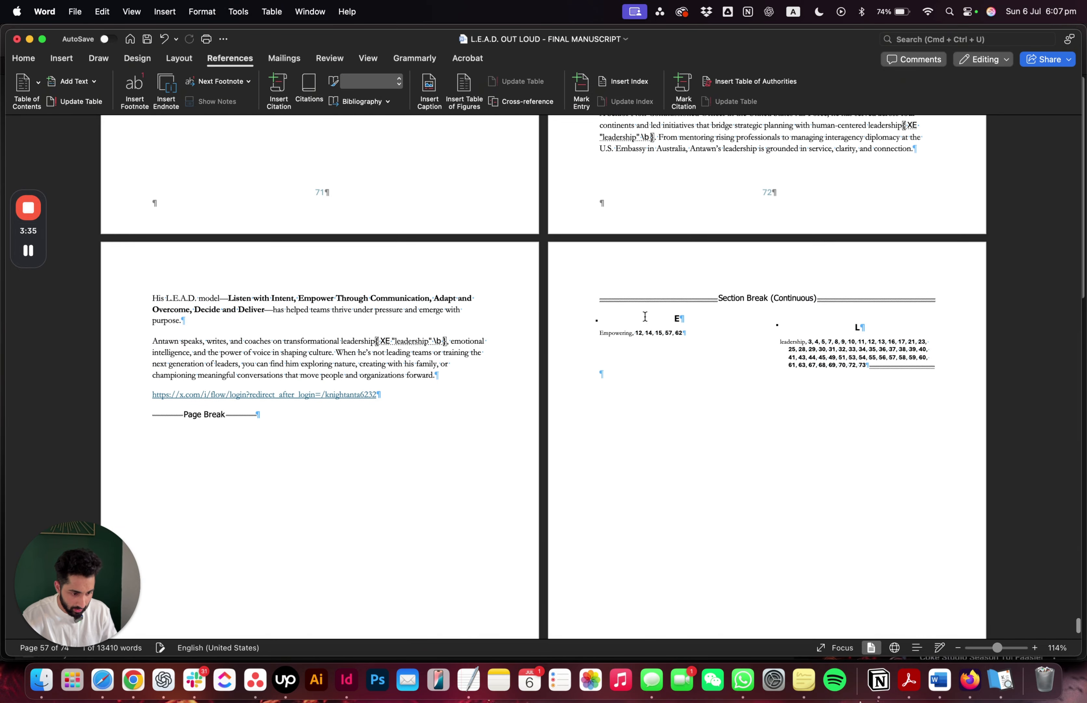
{"action": "right_click", "coordinate": [633, 327]}
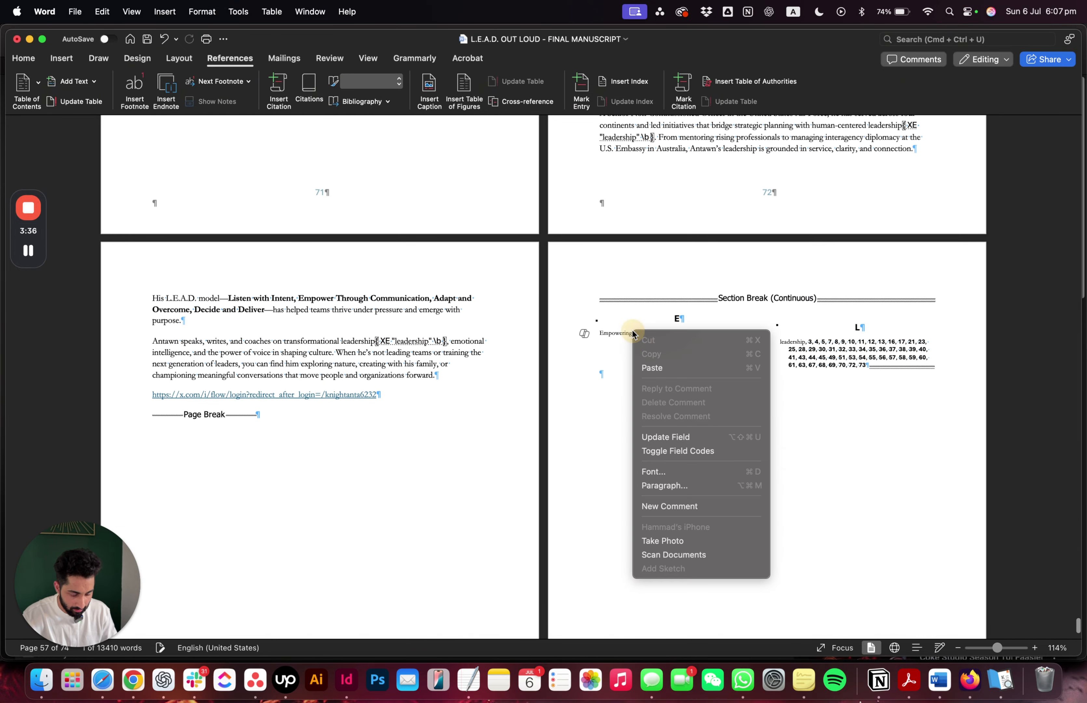
{"action": "left_click", "coordinate": [675, 437]}
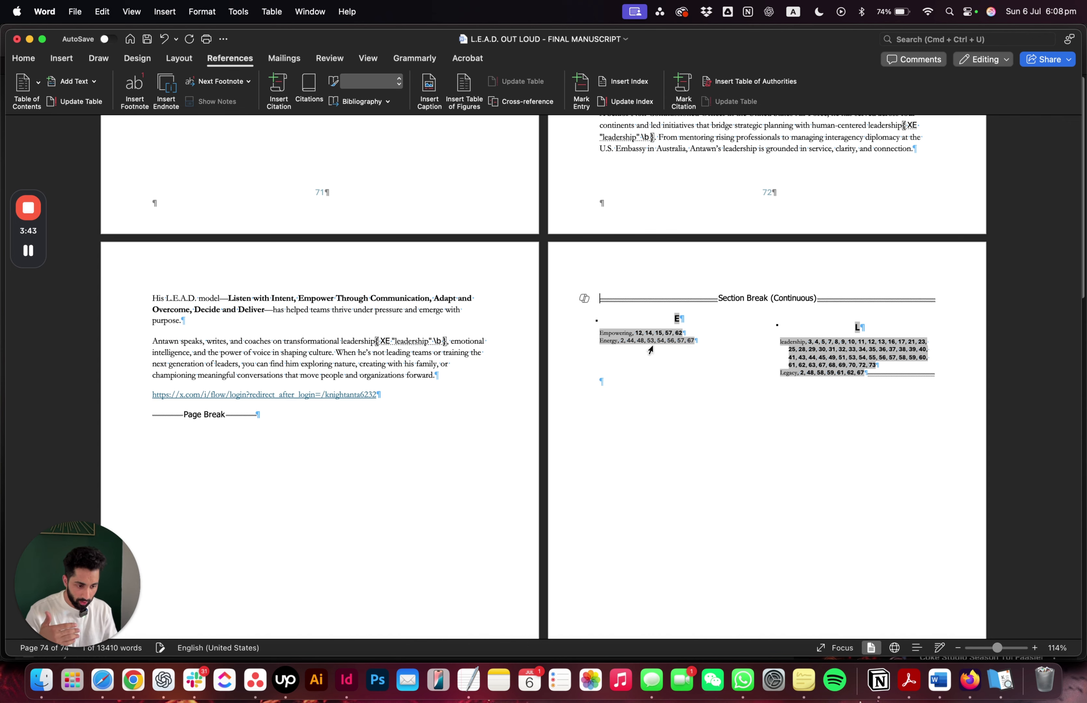
Add a new line above the index's section break and enter the title "Index" on it
{"action": "key", "text": "Return"}
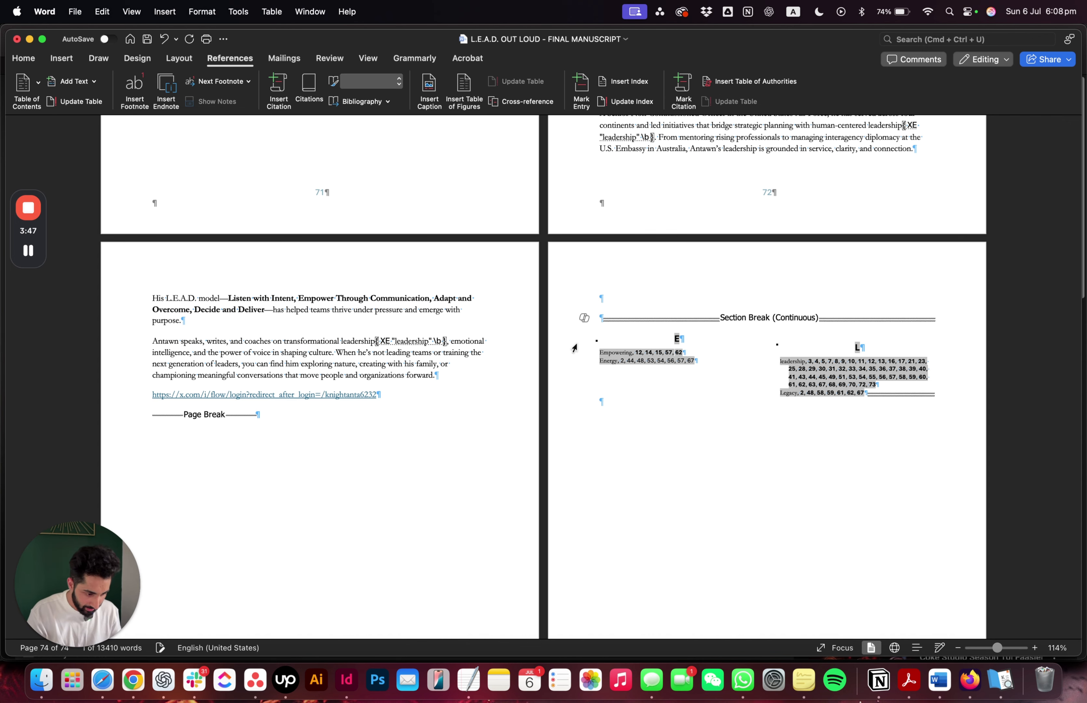
{"action": "left_click", "coordinate": [620, 294]}
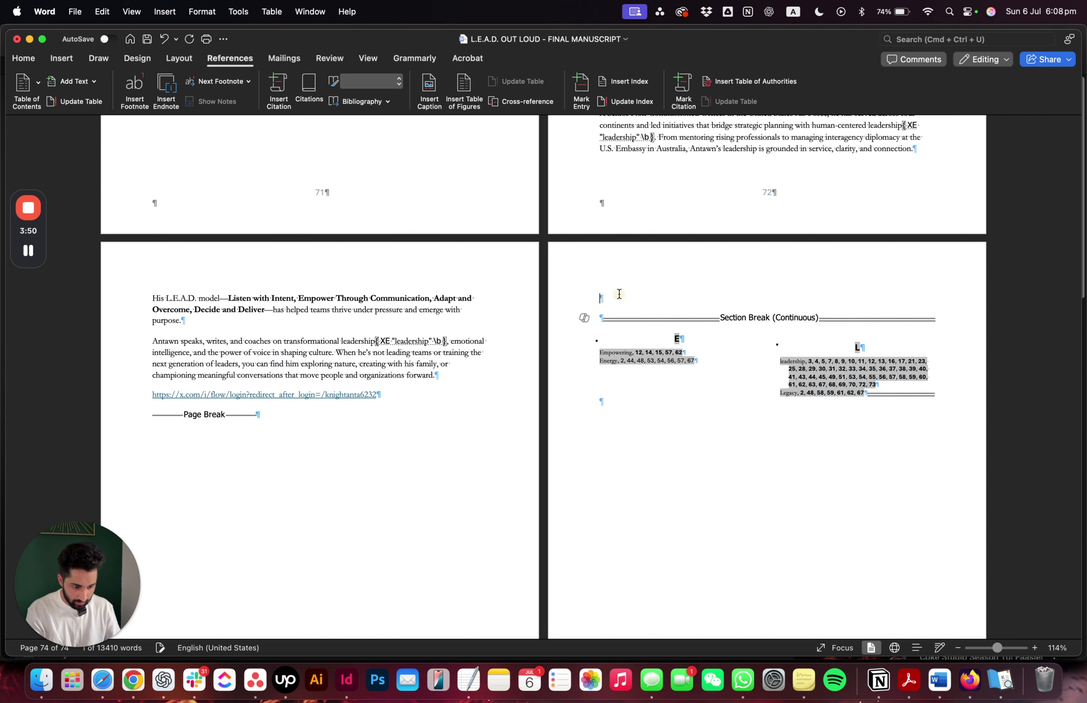
{"action": "type", "text": "Index"}
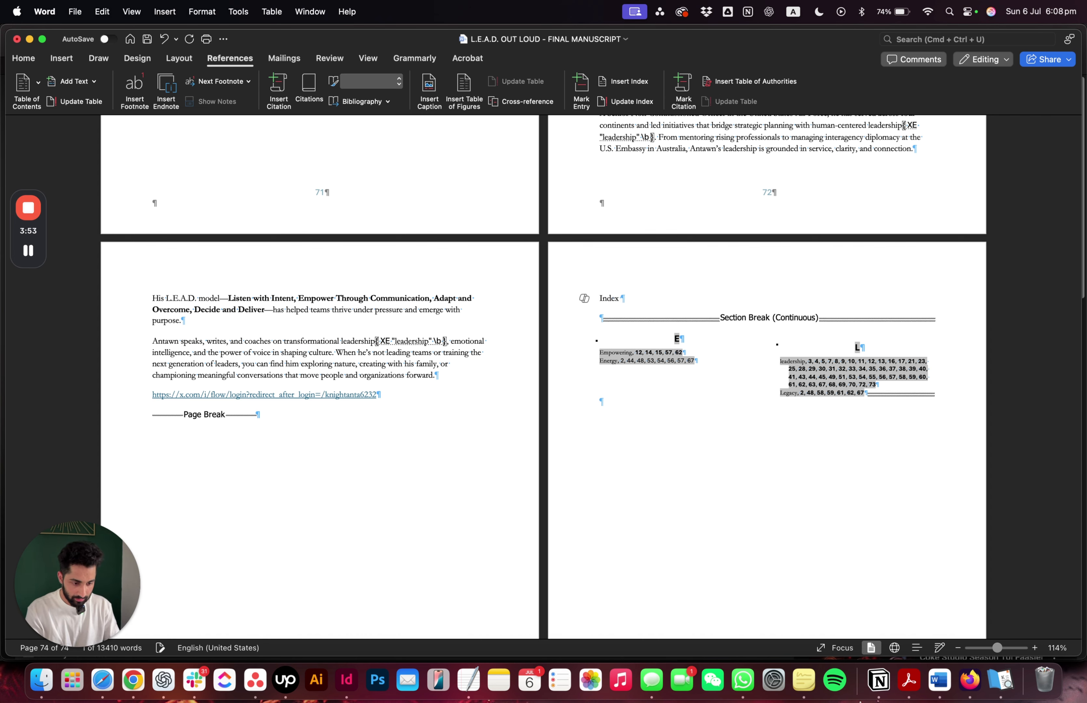
Hide the paragraph marks, section breaks and index field codes throughout the manuscript
{"action": "scroll", "coordinate": [544, 366], "scroll_direction": "down", "scroll_amount": 2}
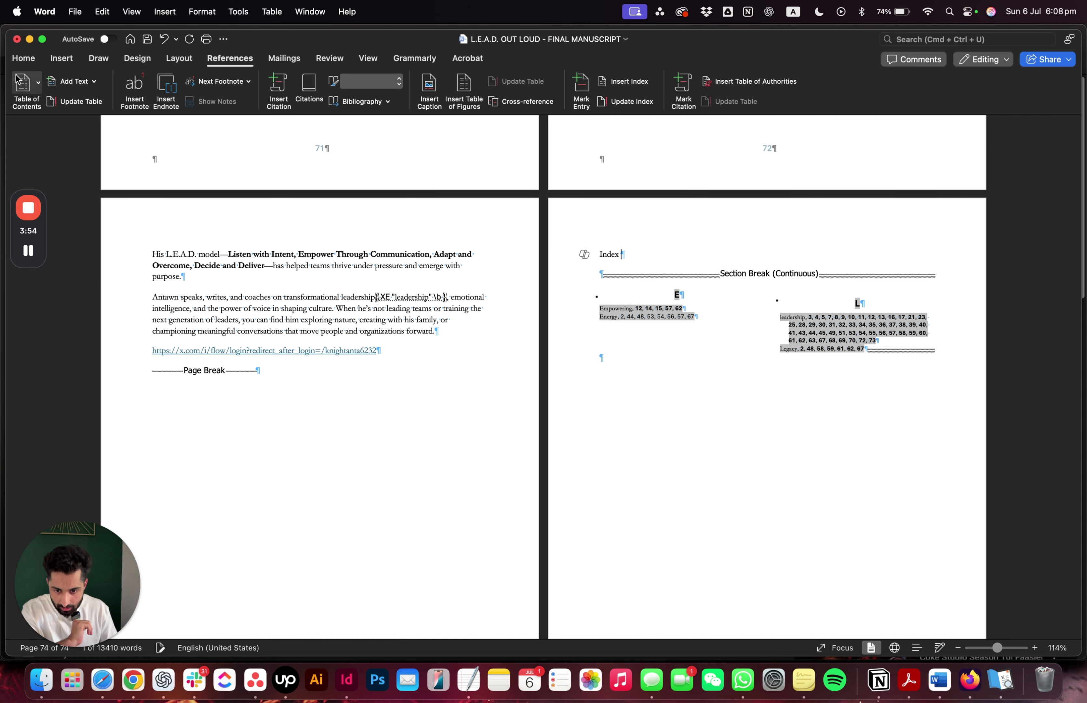
{"action": "left_click", "coordinate": [24, 58]}
{"action": "left_click", "coordinate": [428, 81]}
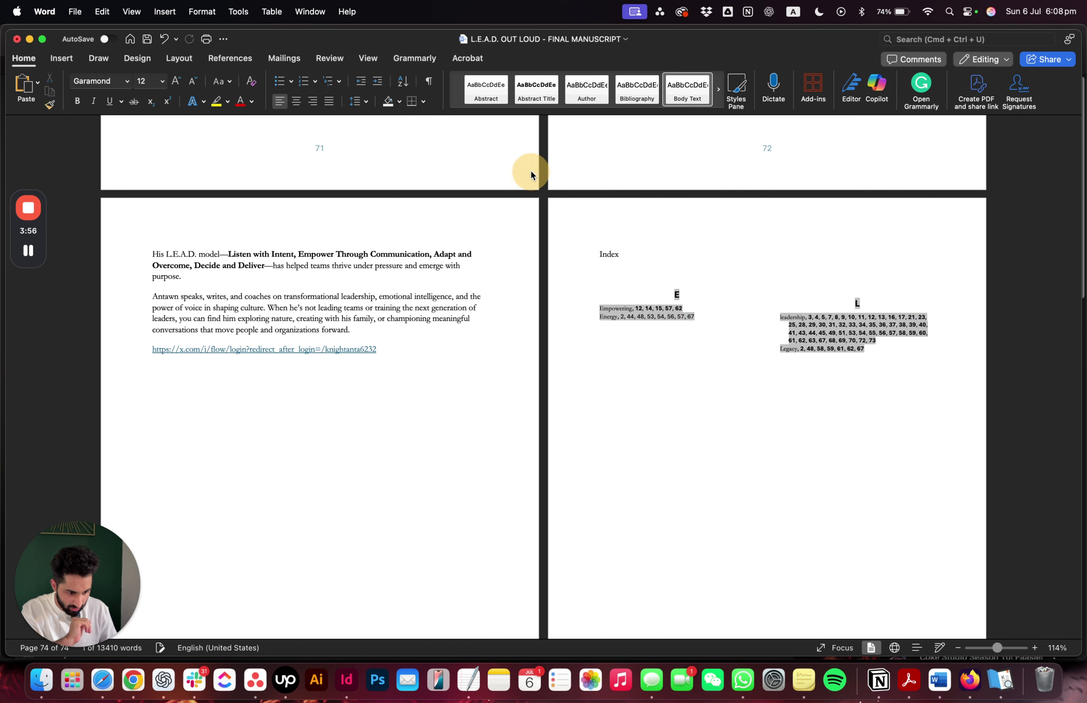
Apply the Heading 1 style to the "Index" title above the index entries
{"action": "left_click", "coordinate": [592, 262]}
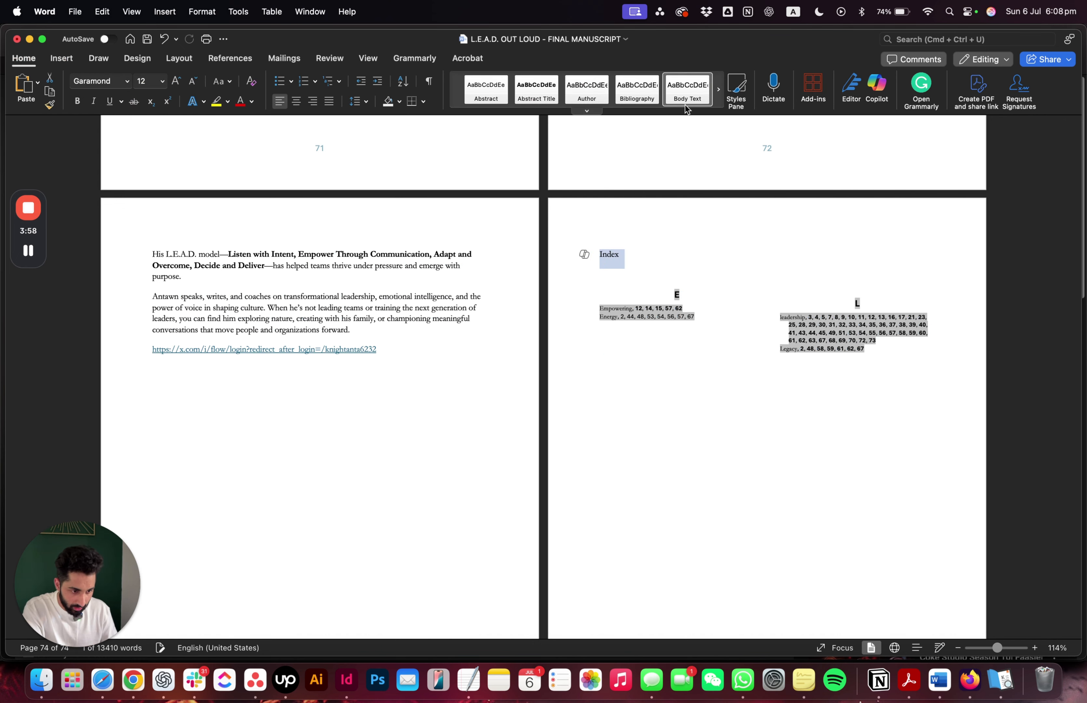
{"action": "left_click", "coordinate": [588, 111]}
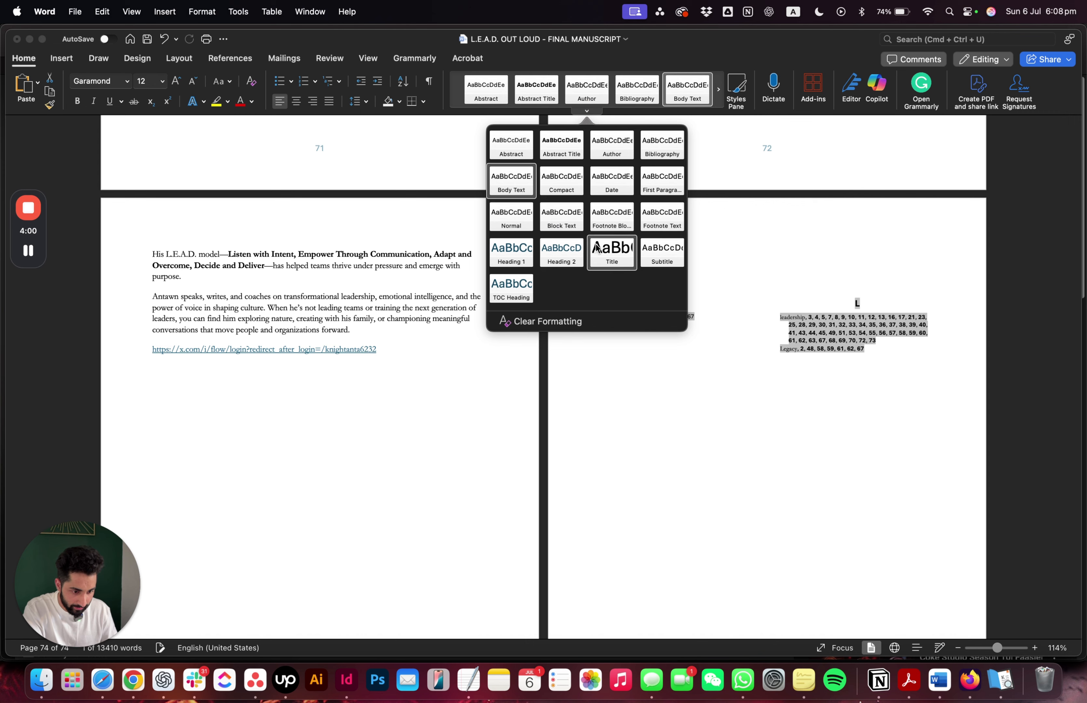
{"action": "left_click", "coordinate": [527, 248]}
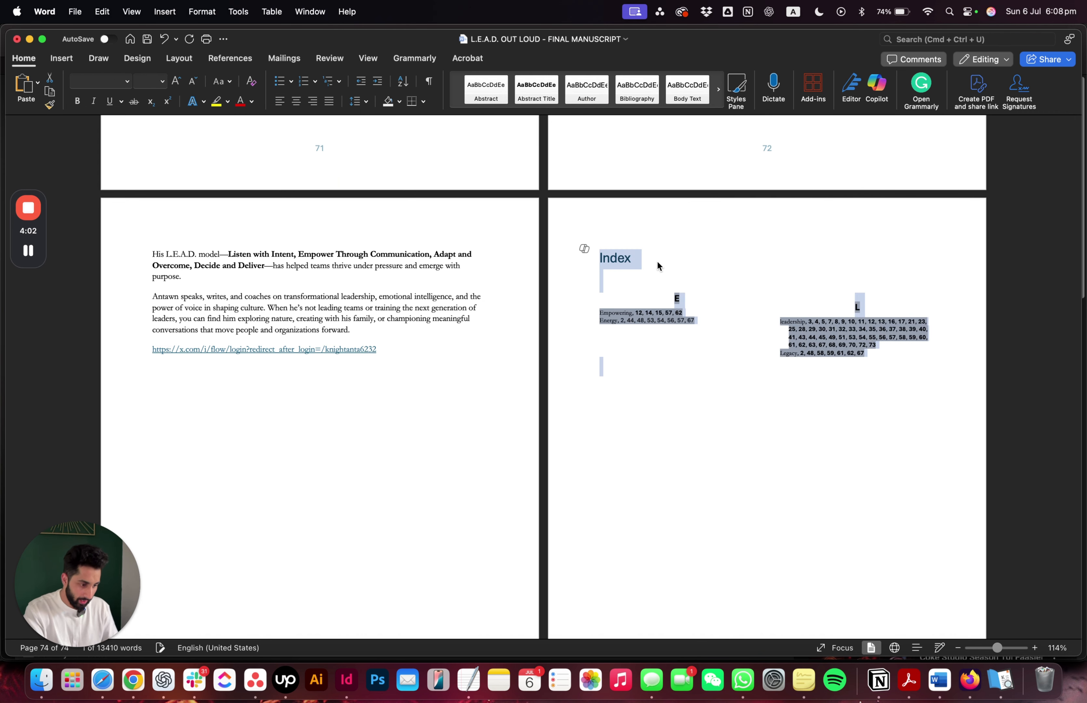
{"action": "left_click", "coordinate": [702, 338]}
{"action": "left_click", "coordinate": [688, 320]}
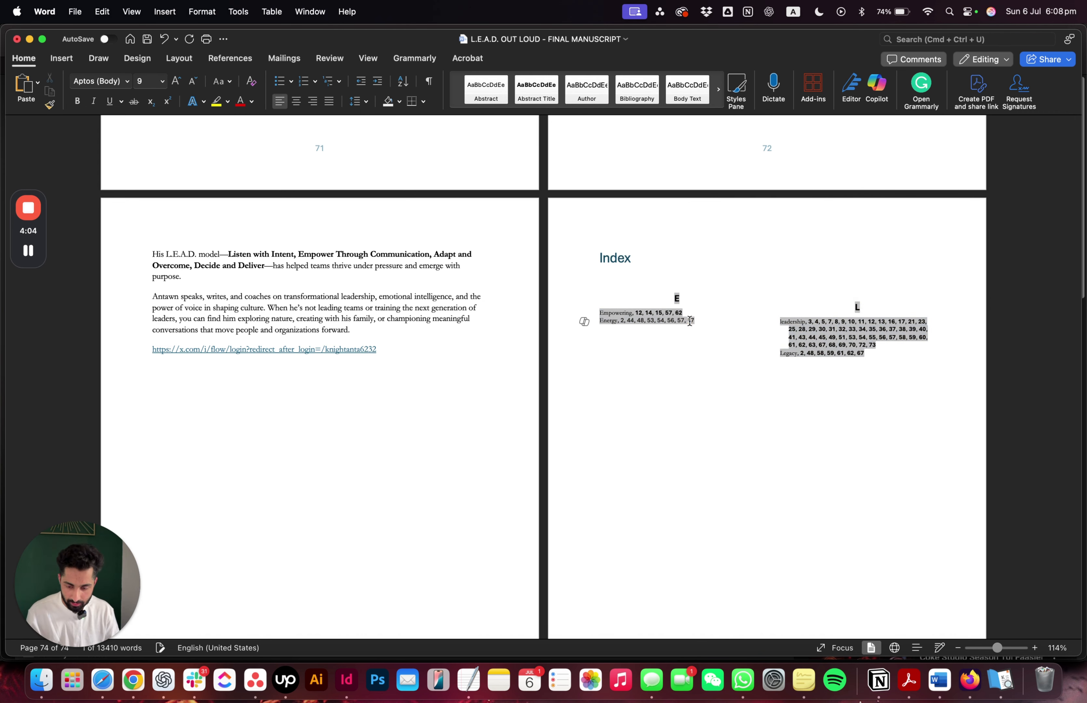